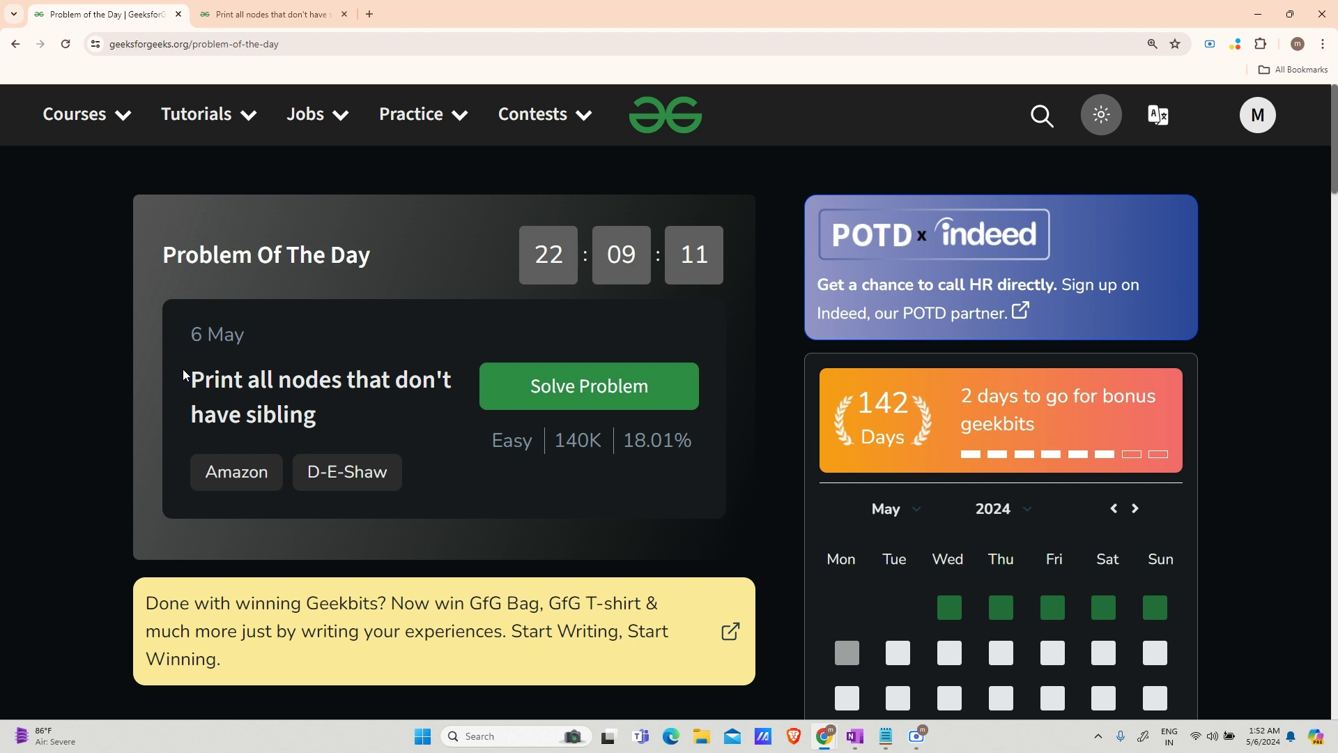
# Step: Highlight the title 'Print all nodes that don't have sibling' on the Problem of the Day page
pyautogui.moveTo(182, 370); pyautogui.dragTo(304, 416)
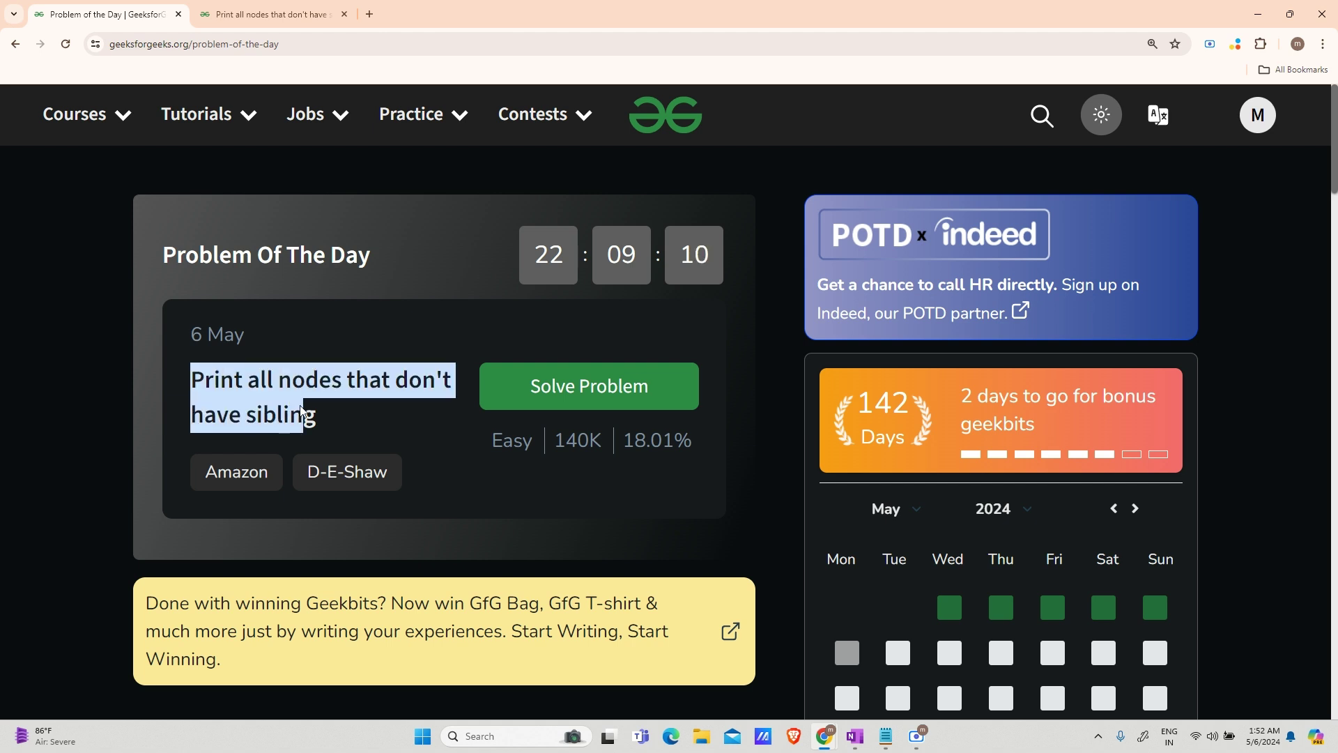
# Step: Switch to the OneNote notes page and write an underlined 'Binary Tree' beside the tree
pyautogui.click(856, 736)
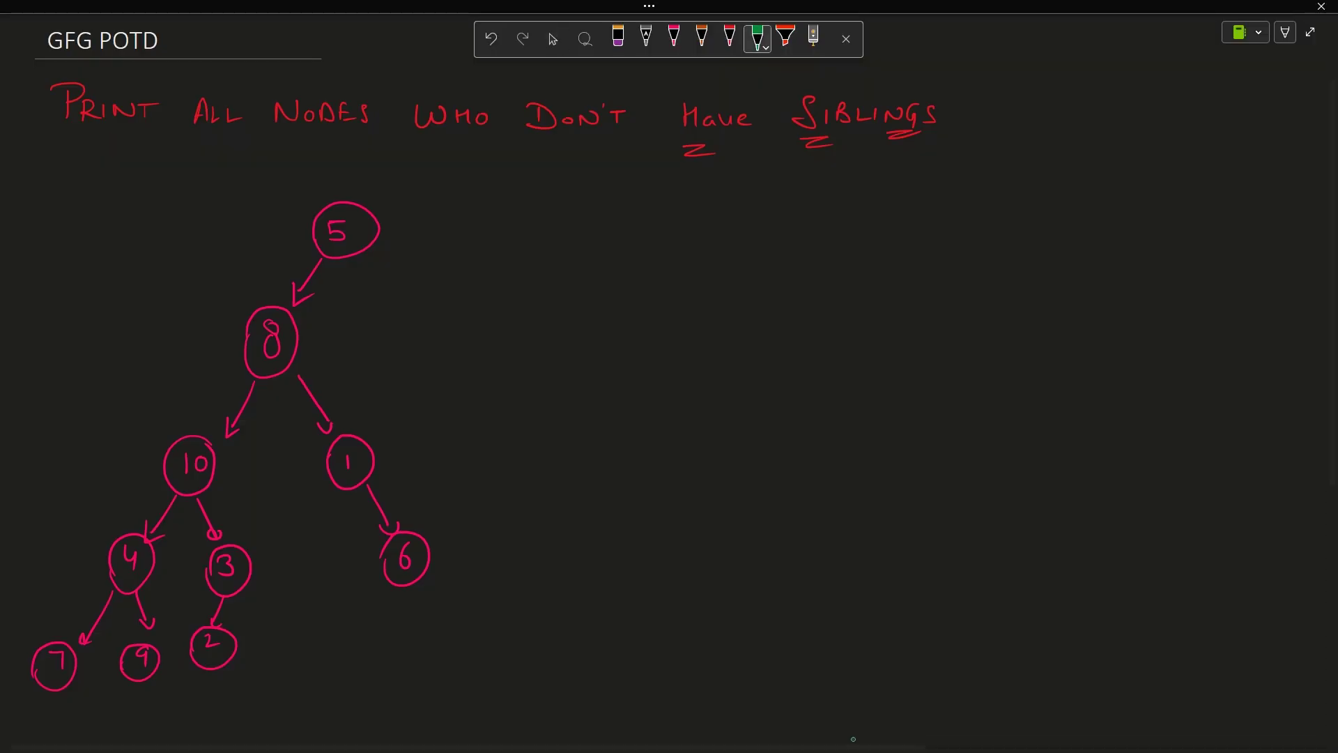
pyautogui.moveTo(592, 202)
pyautogui.mouseDown()
pyautogui.moveTo(617, 230)
pyautogui.moveTo(644, 213)
pyautogui.moveTo(697, 218)
pyautogui.mouseUp()
pyautogui.moveTo(707, 207)
pyautogui.mouseDown()
pyautogui.moveTo(702, 230)
pyautogui.moveTo(776, 226)
pyautogui.mouseUp()
pyautogui.moveTo(775, 221); pyautogui.dragTo(782, 227)
pyautogui.moveTo(705, 246); pyautogui.dragTo(763, 243)
pyautogui.moveTo(705, 252)
pyautogui.mouseDown()
pyautogui.moveTo(759, 251)
pyautogui.moveTo(809, 228)
pyautogui.mouseUp()
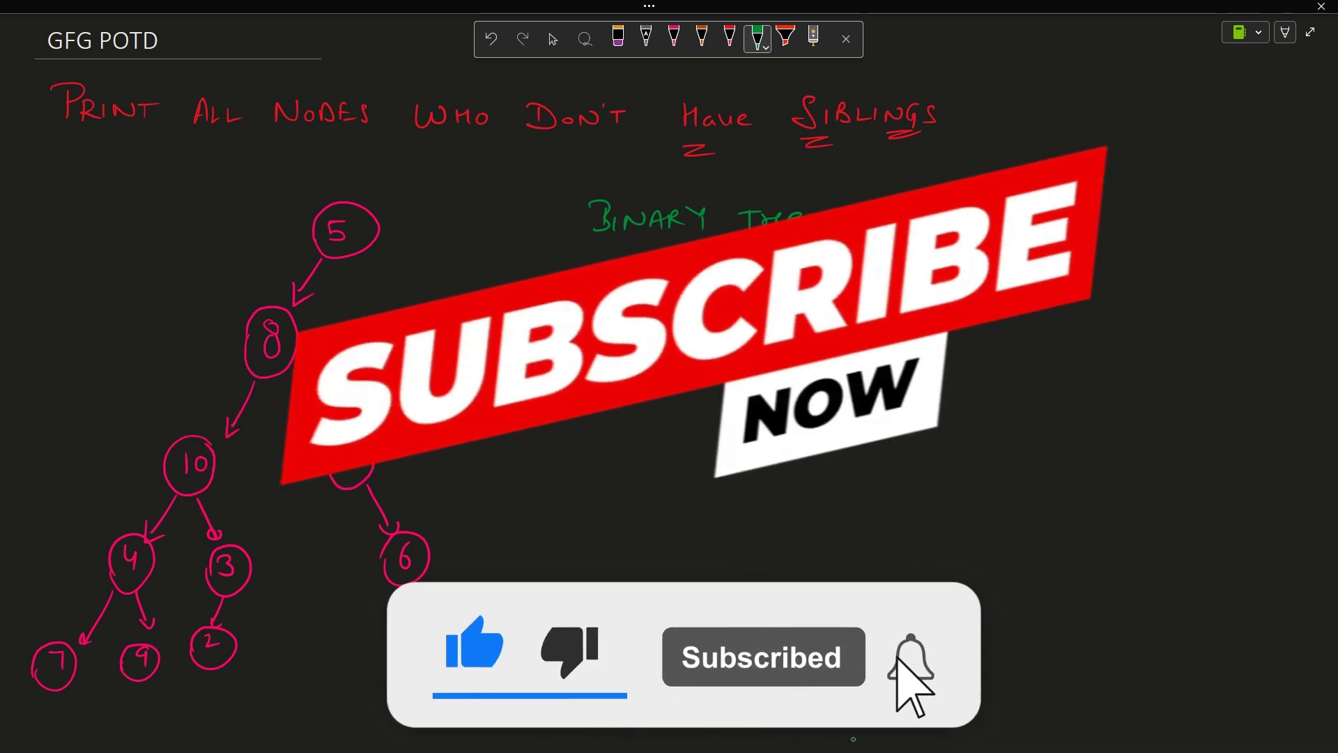
# Step: Begin the sibling definition: an arrow, then 'Nodes which are on … same parent'
pyautogui.moveTo(575, 344)
pyautogui.mouseDown()
pyautogui.moveTo(617, 361)
pyautogui.moveTo(607, 370)
pyautogui.moveTo(677, 352)
pyautogui.moveTo(695, 362)
pyautogui.mouseUp()
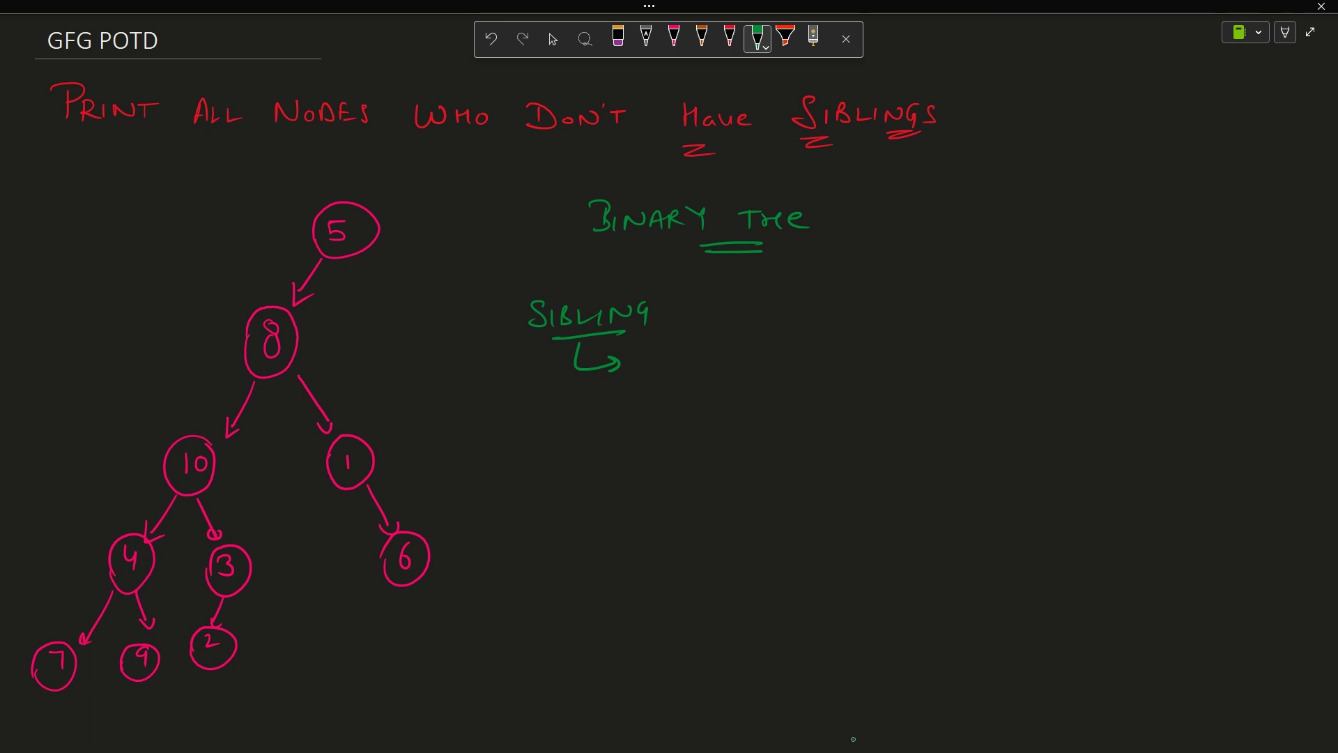
pyautogui.moveTo(714, 361); pyautogui.dragTo(715, 372)
pyautogui.moveTo(721, 364); pyautogui.dragTo(846, 360)
pyautogui.moveTo(863, 346)
pyautogui.mouseDown()
pyautogui.moveTo(860, 358)
pyautogui.moveTo(1023, 347)
pyautogui.mouseUp()
pyautogui.moveTo(1039, 341)
pyautogui.mouseDown()
pyautogui.moveTo(1040, 358)
pyautogui.moveTo(1060, 355)
pyautogui.mouseUp()
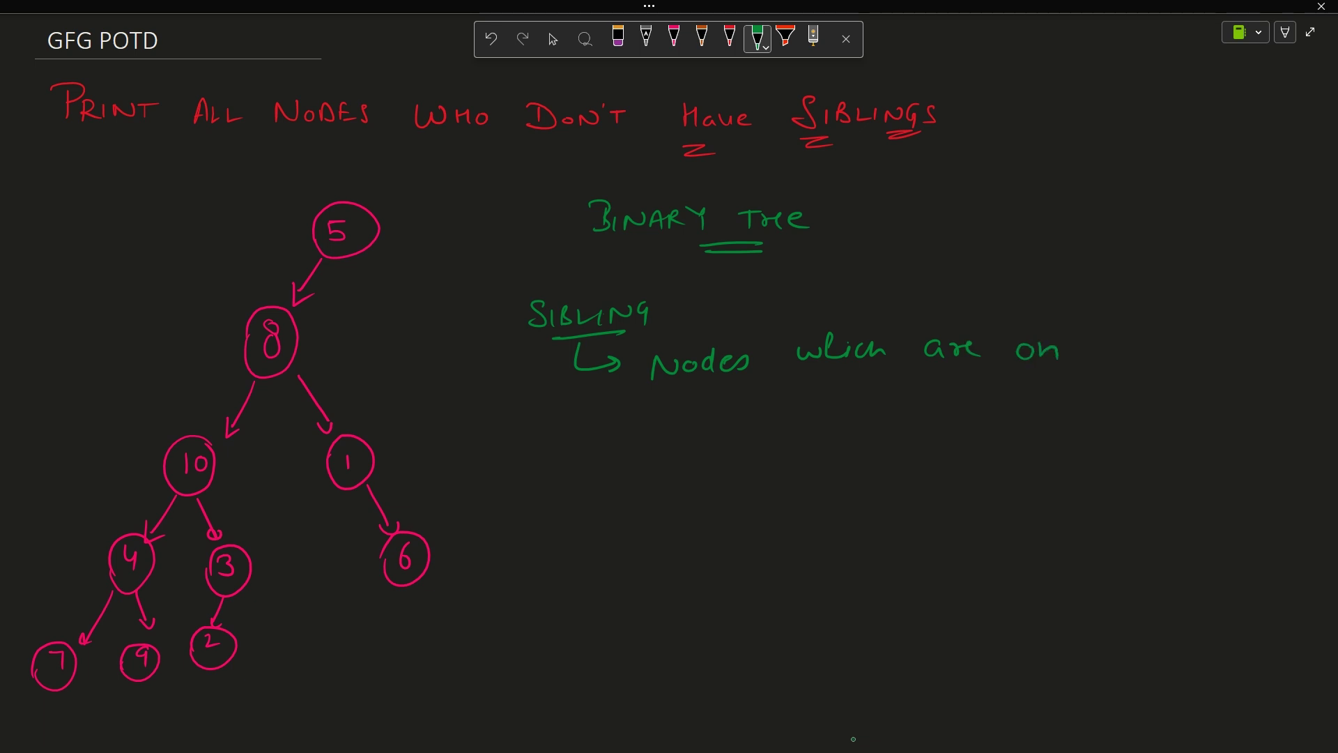
pyautogui.moveTo(649, 420)
pyautogui.mouseDown()
pyautogui.moveTo(633, 439)
pyautogui.moveTo(712, 429)
pyautogui.mouseUp()
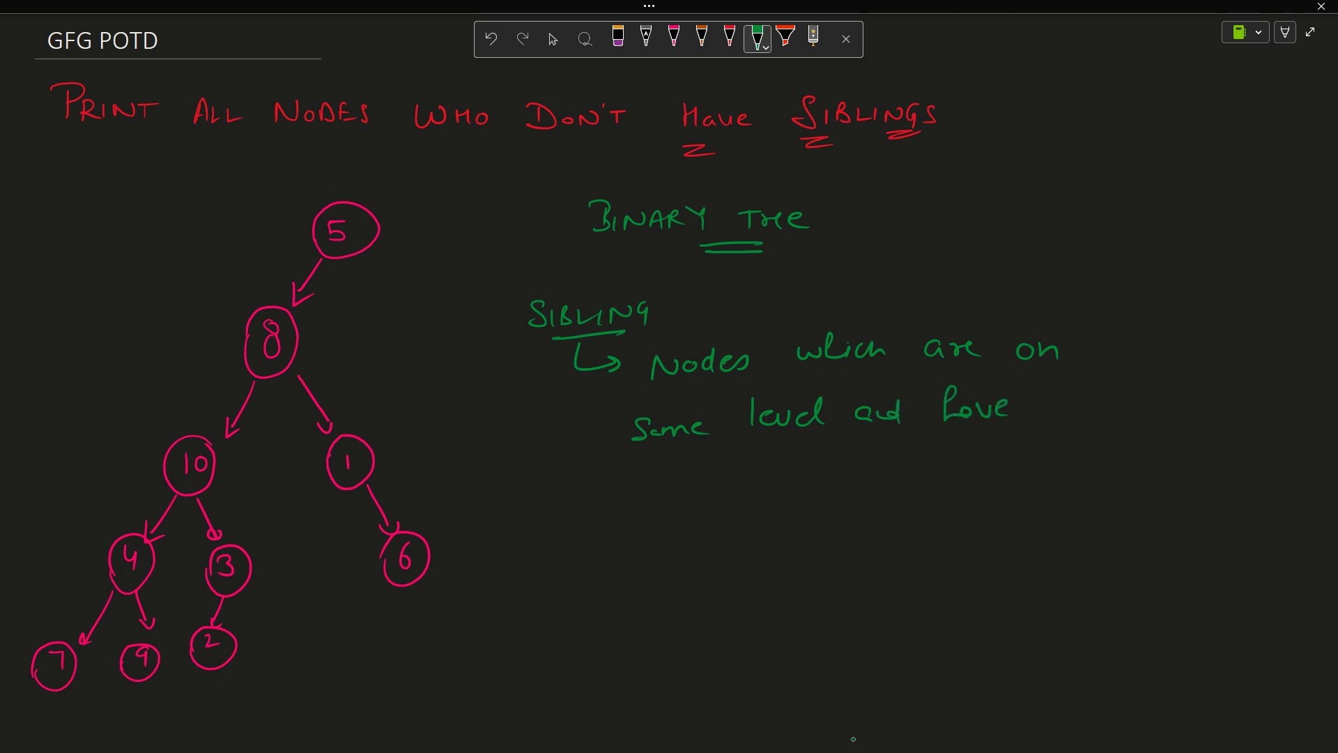
pyautogui.moveTo(663, 473)
pyautogui.mouseDown()
pyautogui.moveTo(651, 500)
pyautogui.moveTo(767, 500)
pyautogui.mouseUp()
# Step: Continue writing 'same parent' on the new line of the sibling definition
pyautogui.moveTo(783, 476); pyautogui.dragTo(870, 467)
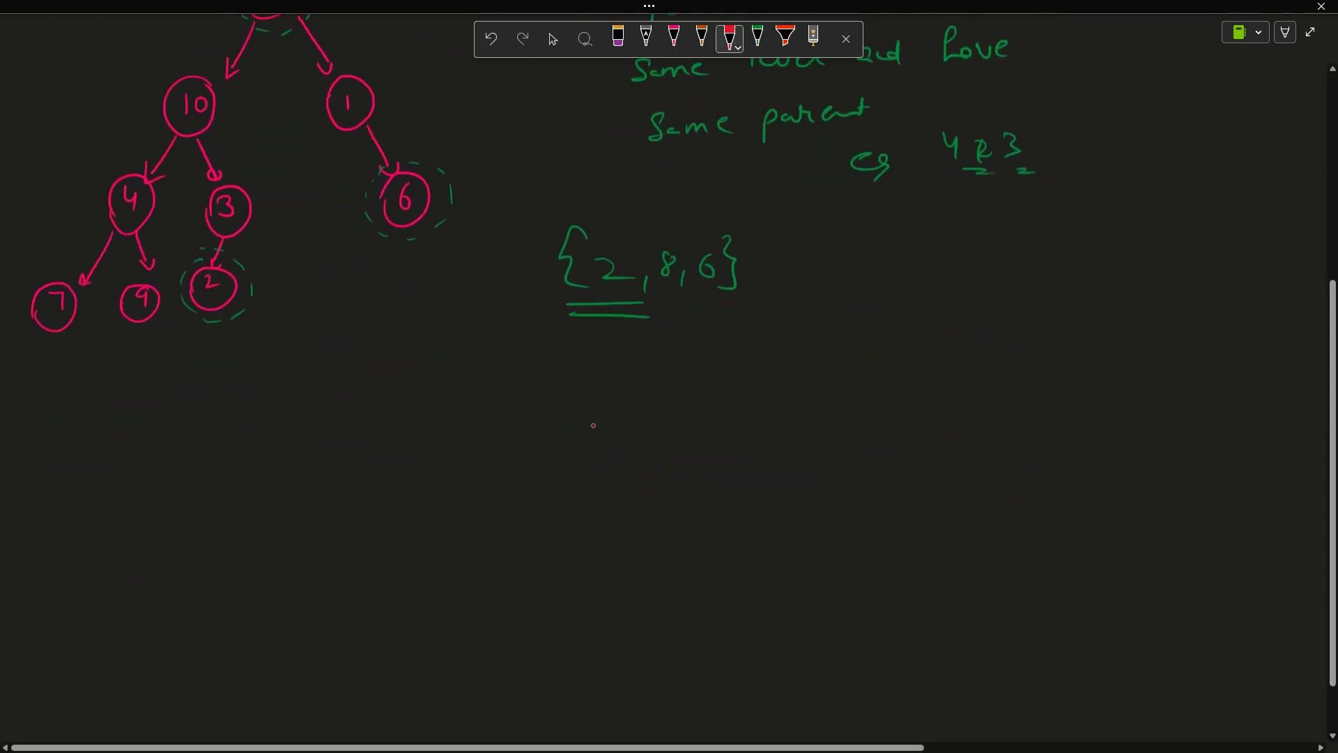
# Step: Write and underline the 'APPROACH' heading in red
pyautogui.moveTo(308, 439)
pyautogui.mouseDown()
pyautogui.moveTo(347, 414)
pyautogui.moveTo(464, 422)
pyautogui.mouseUp()
pyautogui.moveTo(479, 406)
pyautogui.mouseDown()
pyautogui.moveTo(471, 423)
pyautogui.moveTo(499, 429)
pyautogui.mouseUp()
pyautogui.moveTo(333, 443); pyautogui.dragTo(458, 443)
pyautogui.moveTo(339, 452); pyautogui.dragTo(451, 452)
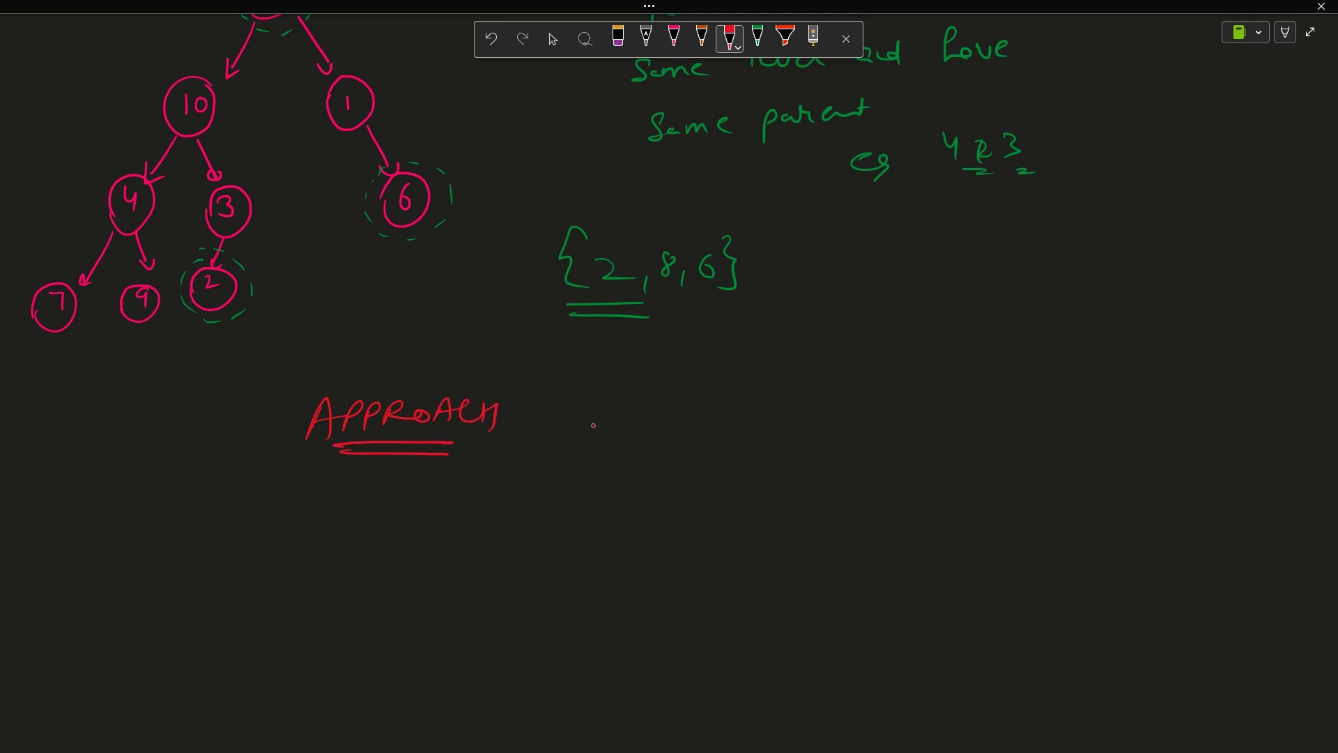
pyautogui.scroll(-2, 593, 424)
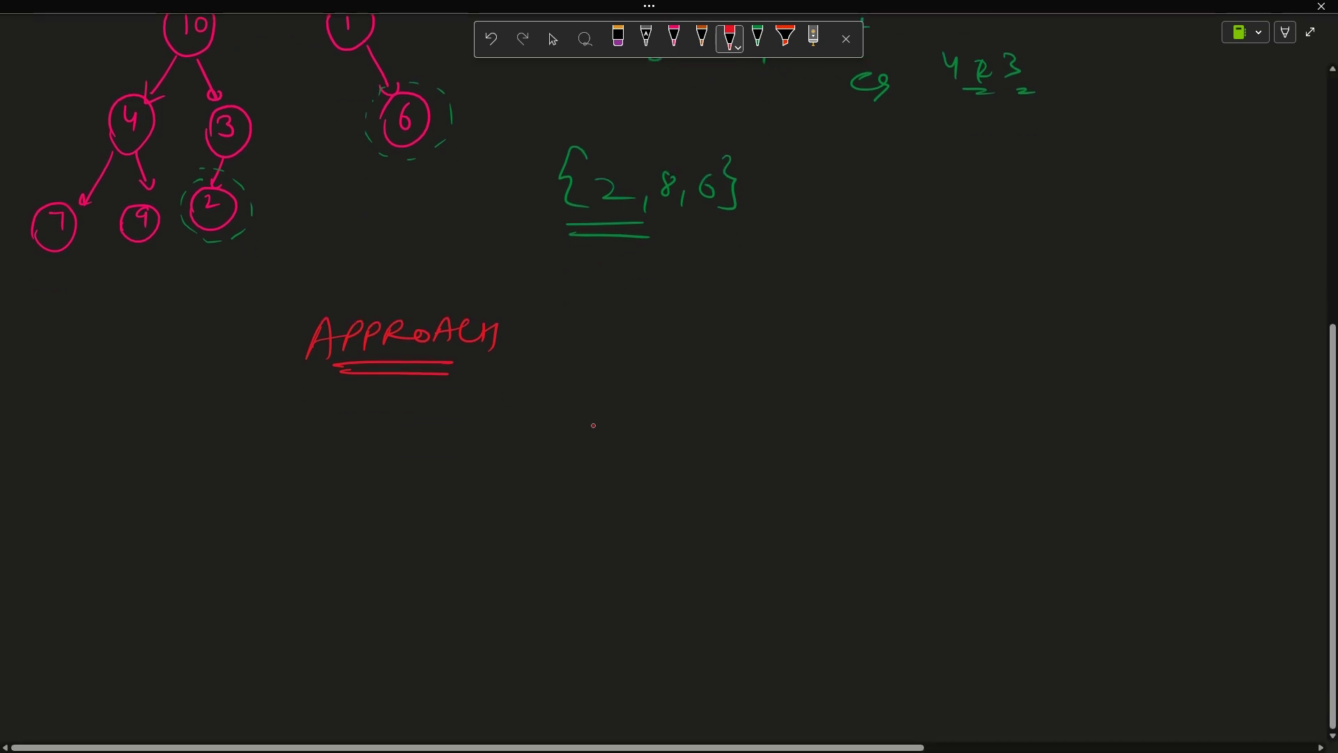
# Step: Write underlined 'Traversal' and 'Preorder', then draw a circled node 10
pyautogui.moveTo(145, 418)
pyautogui.mouseDown()
pyautogui.moveTo(169, 443)
pyautogui.moveTo(193, 415)
pyautogui.mouseUp()
pyautogui.moveTo(189, 429)
pyautogui.mouseDown()
pyautogui.moveTo(209, 439)
pyautogui.moveTo(278, 423)
pyautogui.moveTo(311, 437)
pyautogui.mouseUp()
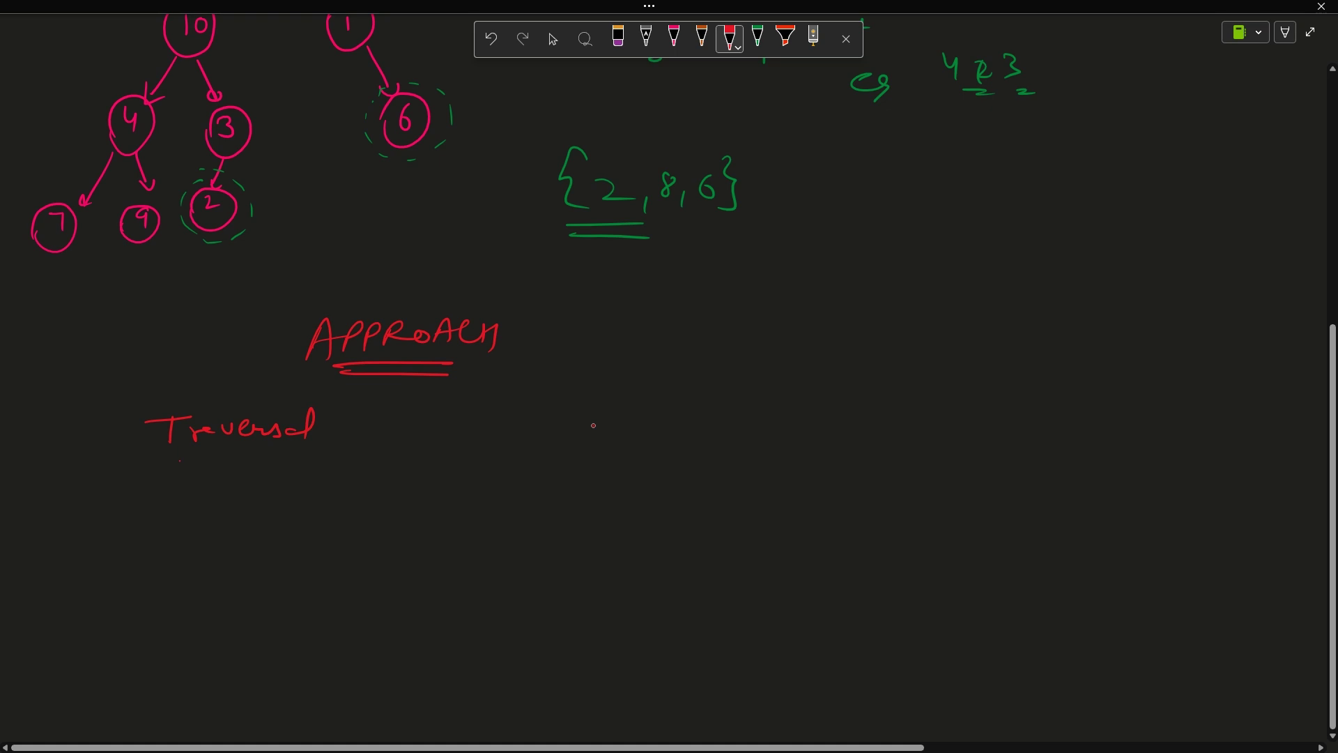
pyautogui.moveTo(178, 469); pyautogui.dragTo(294, 457)
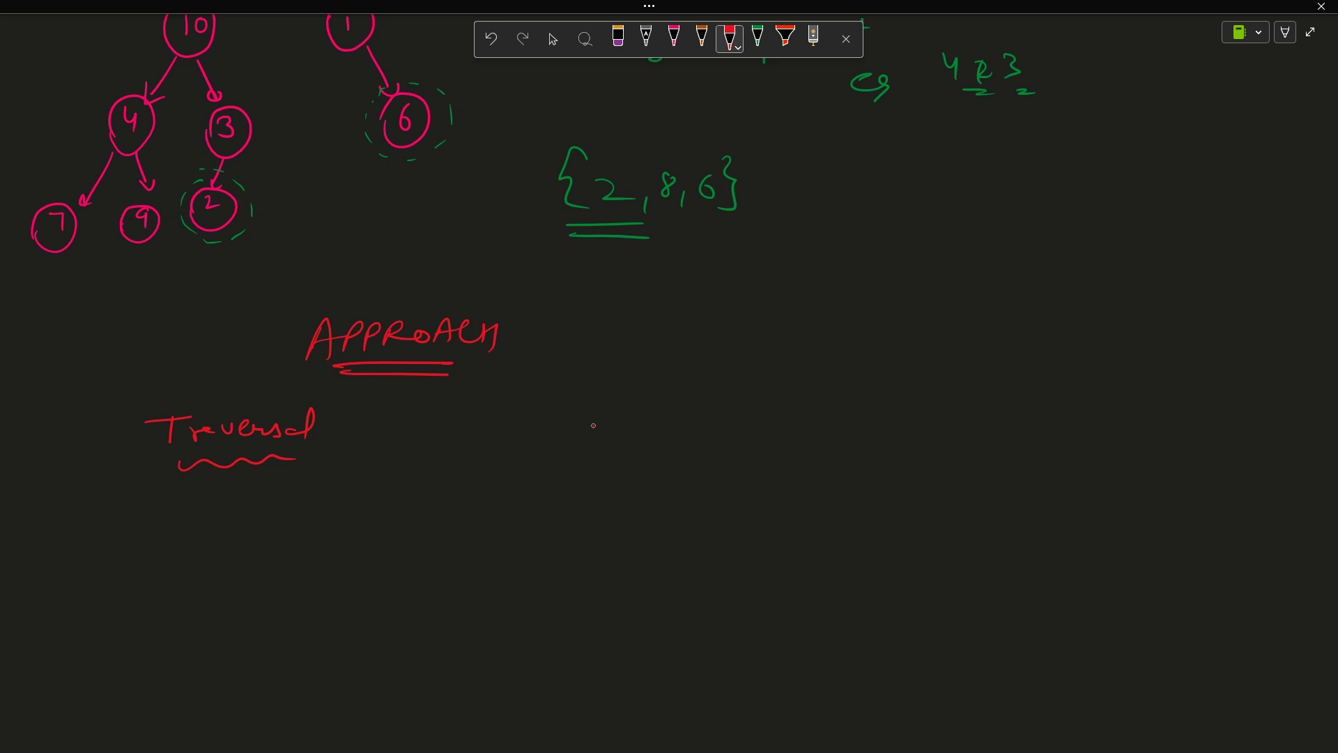
pyautogui.moveTo(447, 403); pyautogui.dragTo(448, 432)
pyautogui.moveTo(431, 406); pyautogui.dragTo(523, 423)
pyautogui.moveTo(534, 403)
pyautogui.mouseDown()
pyautogui.moveTo(527, 422)
pyautogui.moveTo(573, 419)
pyautogui.mouseUp()
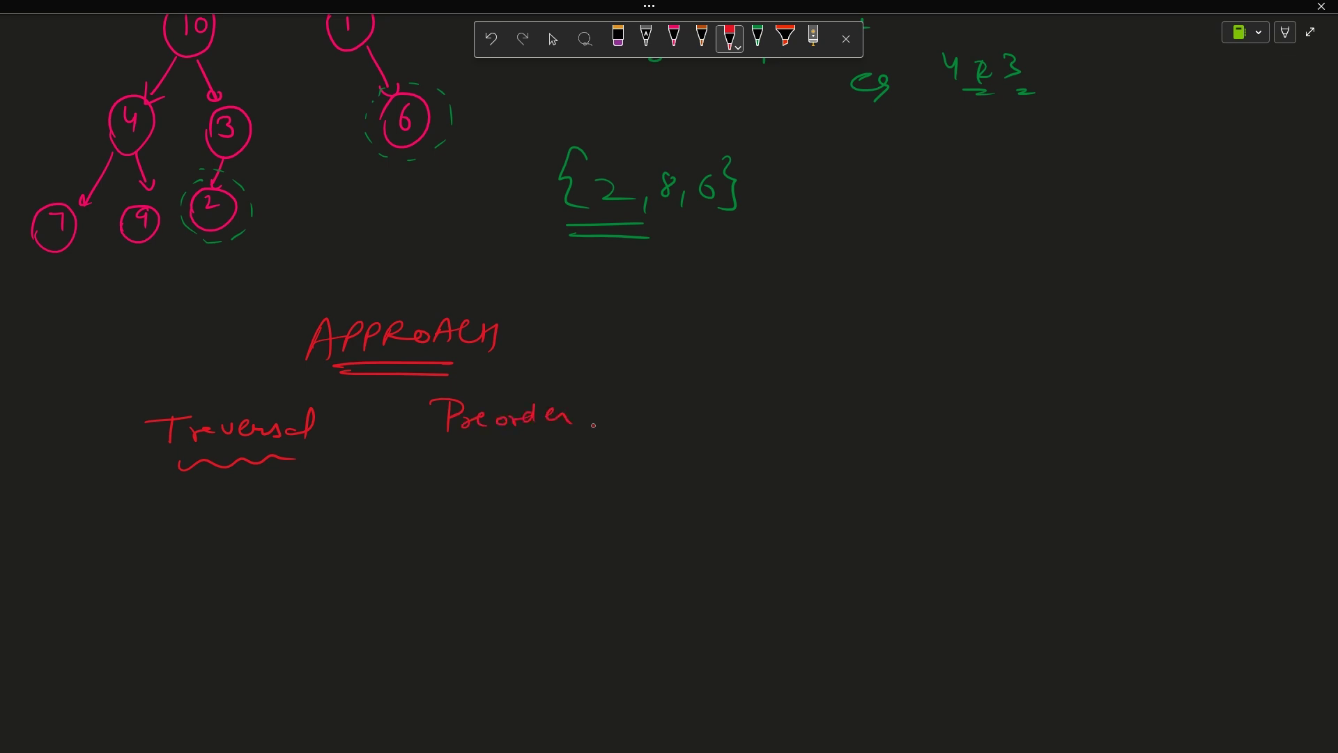
pyautogui.moveTo(443, 434)
pyautogui.mouseDown()
pyautogui.moveTo(469, 448)
pyautogui.moveTo(588, 436)
pyautogui.mouseUp()
pyautogui.scroll(1, 593, 426)
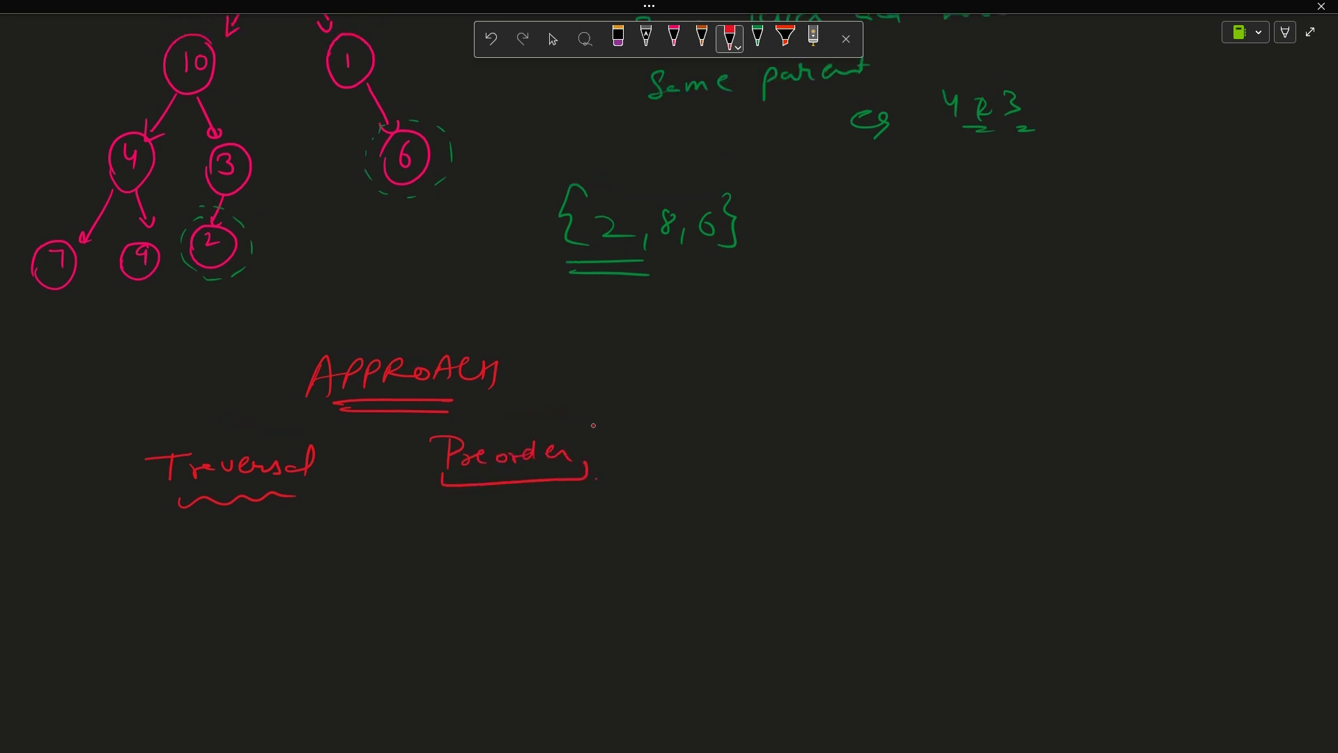
pyautogui.scroll(4, 592, 425)
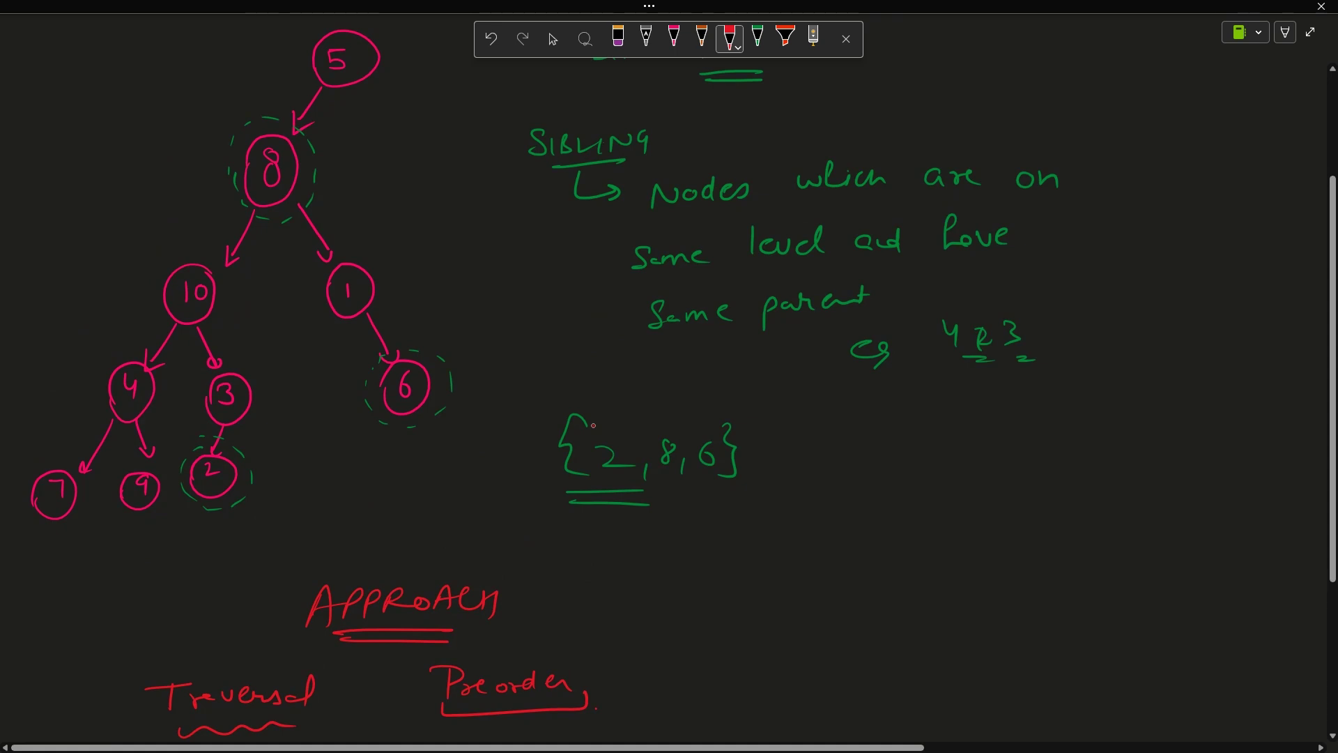
pyautogui.moveTo(895, 493)
pyautogui.mouseDown()
pyautogui.moveTo(895, 516)
pyautogui.moveTo(950, 503)
pyautogui.moveTo(879, 515)
pyautogui.moveTo(807, 600)
pyautogui.moveTo(772, 609)
pyautogui.mouseUp()
pyautogui.moveTo(930, 547)
pyautogui.mouseDown()
pyautogui.moveTo(973, 591)
pyautogui.moveTo(941, 596)
pyautogui.mouseUp()
pyautogui.scroll(-3, 593, 426)
pyautogui.scroll(-6, 594, 426)
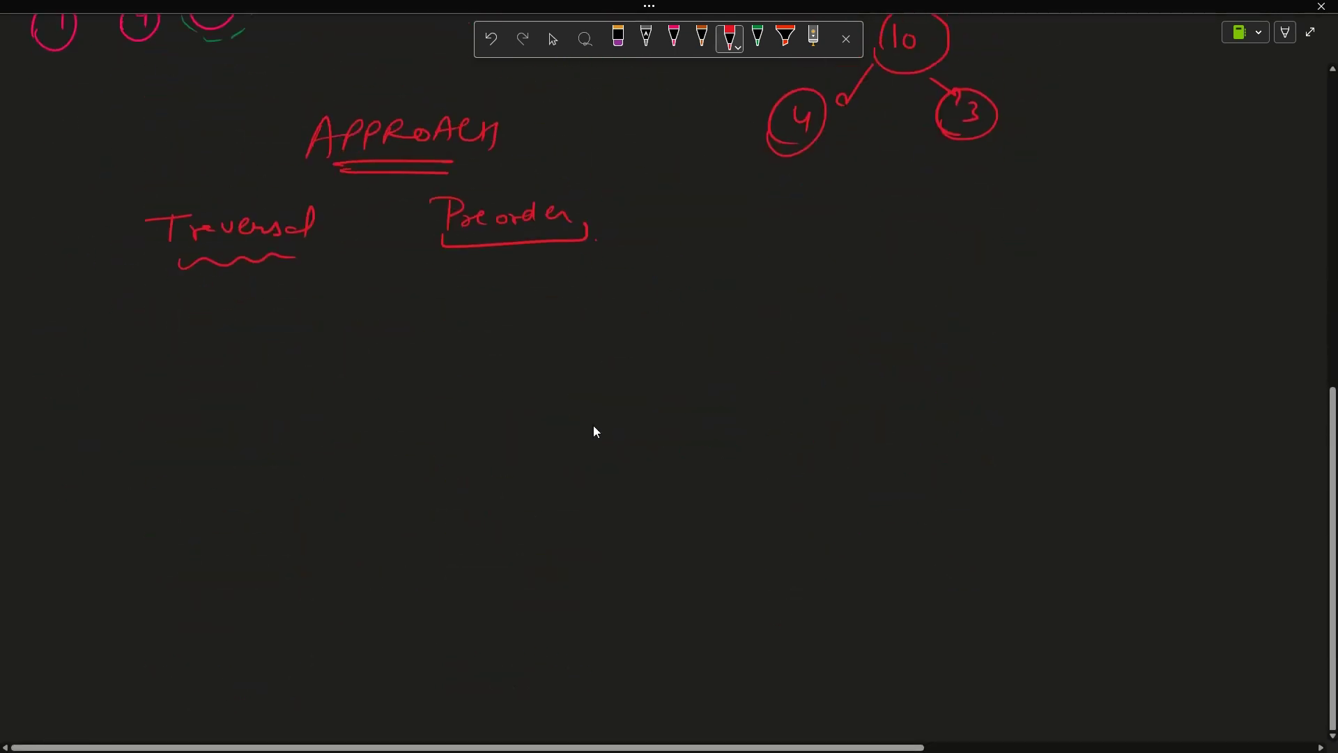
# Step: Draw a linked x and y node pair with thickened outlines
pyautogui.moveTo(215, 436)
pyautogui.mouseDown()
pyautogui.moveTo(224, 499)
pyautogui.moveTo(243, 441)
pyautogui.moveTo(197, 437)
pyautogui.moveTo(231, 473)
pyautogui.mouseUp()
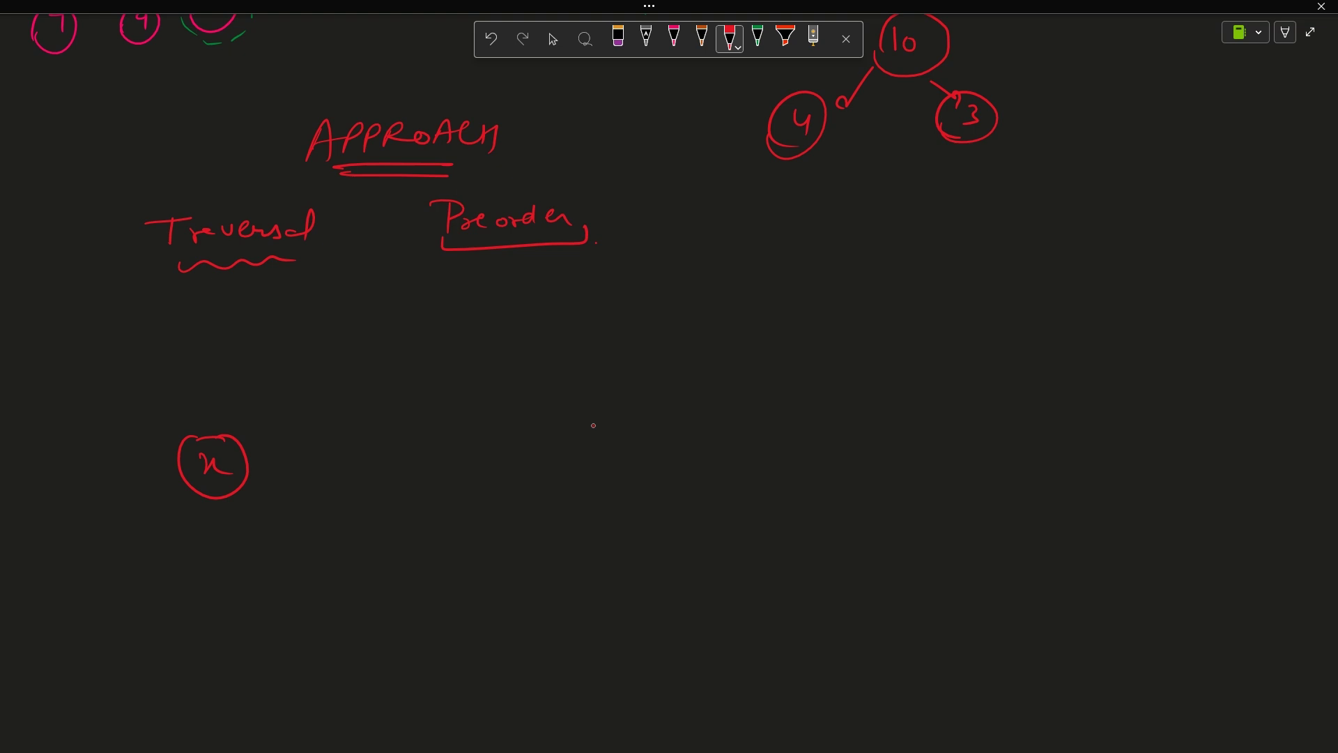
pyautogui.moveTo(284, 383); pyautogui.dragTo(227, 433)
pyautogui.moveTo(322, 346)
pyautogui.mouseDown()
pyautogui.moveTo(332, 374)
pyautogui.moveTo(296, 349)
pyautogui.moveTo(294, 372)
pyautogui.moveTo(338, 369)
pyautogui.moveTo(312, 334)
pyautogui.mouseUp()
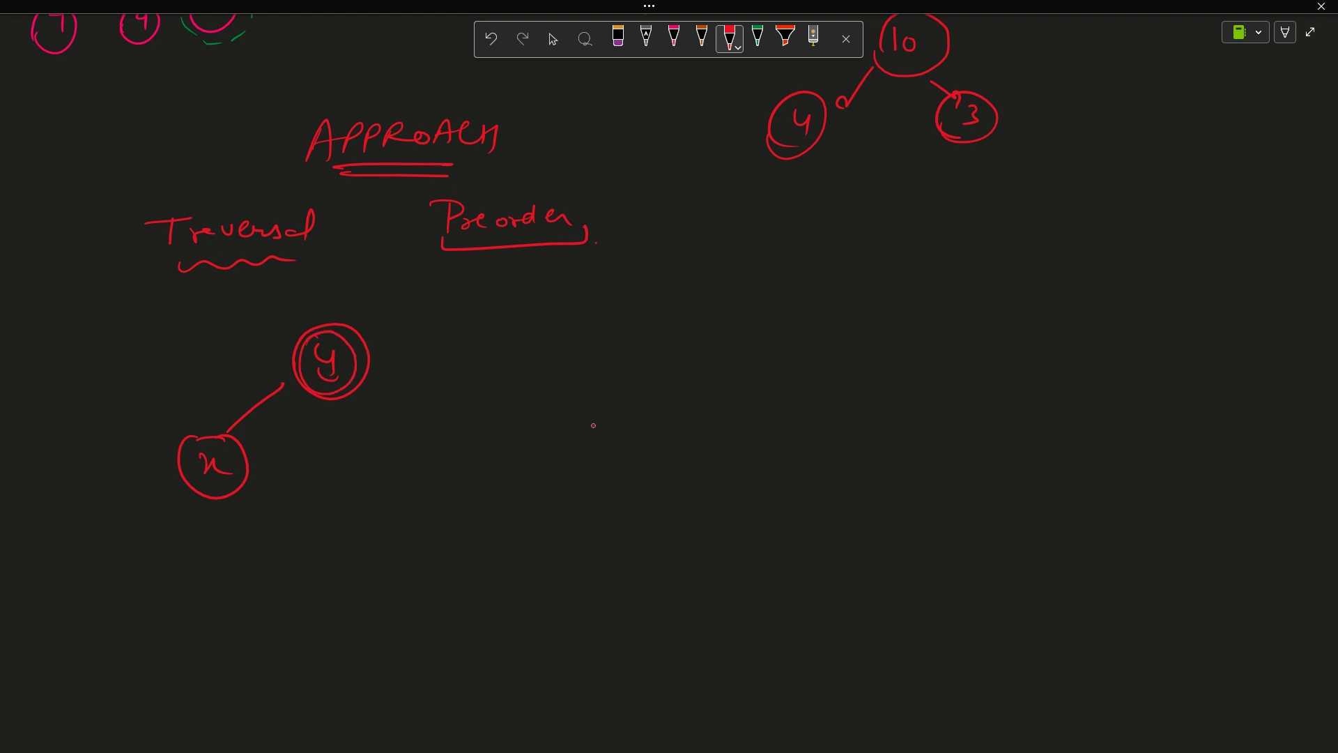
pyautogui.moveTo(209, 439)
pyautogui.mouseDown()
pyautogui.moveTo(184, 465)
pyautogui.moveTo(235, 451)
pyautogui.mouseUp()
pyautogui.moveTo(306, 389); pyautogui.dragTo(315, 408)
pyautogui.moveTo(345, 326)
pyautogui.mouseDown()
pyautogui.moveTo(306, 361)
pyautogui.moveTo(330, 332)
pyautogui.mouseUp()
# Step: Write 'If I am standing at y', underlining 'standing'
pyautogui.moveTo(588, 312); pyautogui.dragTo(595, 357)
pyautogui.moveTo(675, 303); pyautogui.dragTo(674, 322)
pyautogui.moveTo(750, 305)
pyautogui.mouseDown()
pyautogui.moveTo(738, 312)
pyautogui.moveTo(826, 315)
pyautogui.mouseUp()
pyautogui.moveTo(850, 293)
pyautogui.mouseDown()
pyautogui.moveTo(851, 317)
pyautogui.moveTo(962, 299)
pyautogui.moveTo(954, 330)
pyautogui.mouseUp()
pyautogui.moveTo(1008, 302)
pyautogui.mouseDown()
pyautogui.moveTo(995, 305)
pyautogui.moveTo(1063, 305)
pyautogui.mouseUp()
pyautogui.moveTo(1075, 293); pyautogui.dragTo(1056, 332)
pyautogui.moveTo(939, 338); pyautogui.dragTo(1023, 344)
# Step: Write 'I can tell that if x is a valid node' on the next lines
pyautogui.moveTo(514, 399)
pyautogui.mouseDown()
pyautogui.moveTo(514, 436)
pyautogui.moveTo(623, 424)
pyautogui.mouseUp()
pyautogui.moveTo(666, 395)
pyautogui.mouseDown()
pyautogui.moveTo(668, 418)
pyautogui.moveTo(730, 389)
pyautogui.moveTo(787, 412)
pyautogui.moveTo(874, 395)
pyautogui.mouseUp()
pyautogui.moveTo(896, 389); pyautogui.dragTo(897, 435)
pyautogui.moveTo(623, 495); pyautogui.dragTo(721, 479)
pyautogui.moveTo(800, 467)
pyautogui.mouseDown()
pyautogui.moveTo(788, 476)
pyautogui.moveTo(866, 492)
pyautogui.moveTo(889, 481)
pyautogui.mouseUp()
pyautogui.moveTo(897, 453)
pyautogui.mouseDown()
pyautogui.moveTo(899, 483)
pyautogui.moveTo(941, 450)
pyautogui.moveTo(972, 478)
pyautogui.moveTo(1006, 475)
pyautogui.mouseUp()
pyautogui.moveTo(1017, 467); pyautogui.dragTo(1072, 471)
pyautogui.scroll(-2, 593, 425)
pyautogui.scroll(-3, 593, 426)
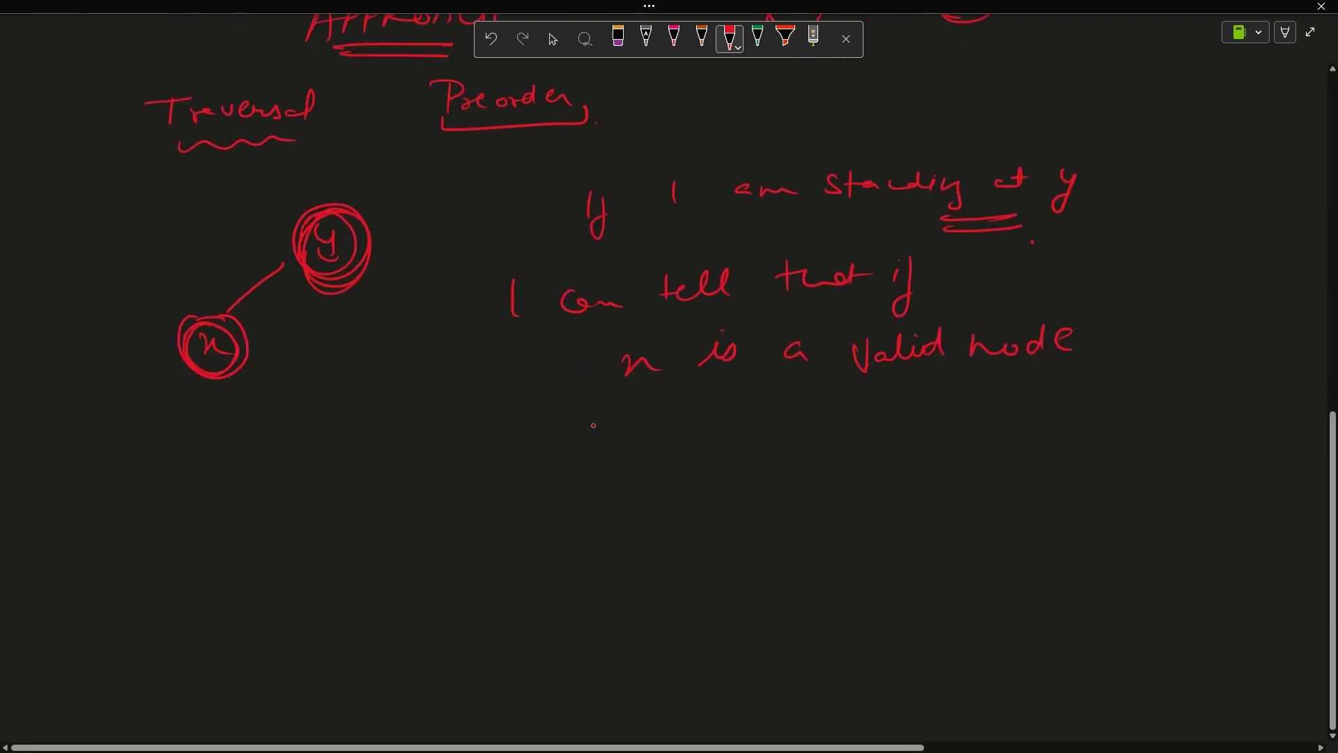
# Step: Label a = y→left and b = y→right below the x node
pyautogui.moveTo(126, 457)
pyautogui.mouseDown()
pyautogui.moveTo(130, 485)
pyautogui.moveTo(111, 509)
pyautogui.mouseUp()
pyautogui.moveTo(156, 468); pyautogui.dragTo(209, 478)
pyautogui.moveTo(220, 470)
pyautogui.mouseDown()
pyautogui.moveTo(234, 475)
pyautogui.moveTo(260, 444)
pyautogui.moveTo(285, 473)
pyautogui.mouseUp()
pyautogui.moveTo(279, 461); pyautogui.dragTo(301, 461)
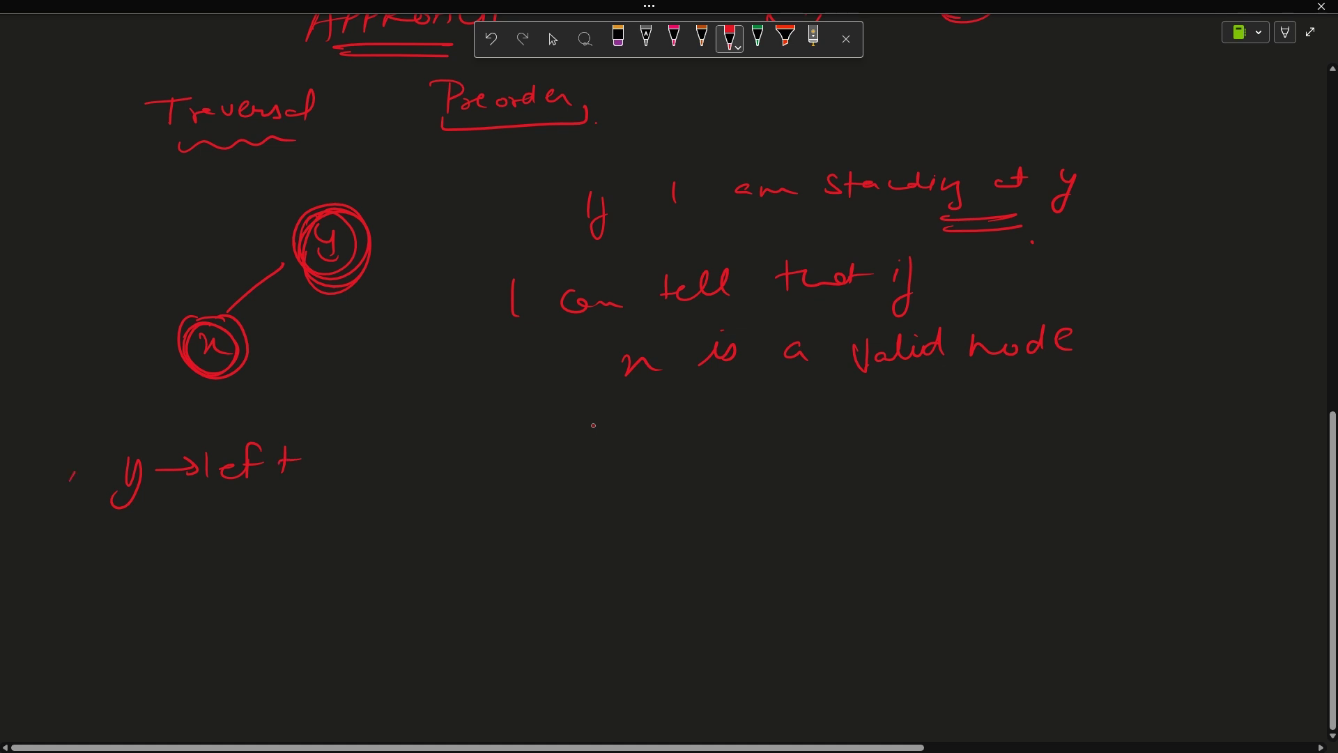
pyautogui.moveTo(85, 473); pyautogui.dragTo(84, 483)
pyautogui.moveTo(93, 467); pyautogui.dragTo(113, 467)
pyautogui.moveTo(94, 479); pyautogui.dragTo(115, 479)
pyautogui.moveTo(483, 433); pyautogui.dragTo(485, 466)
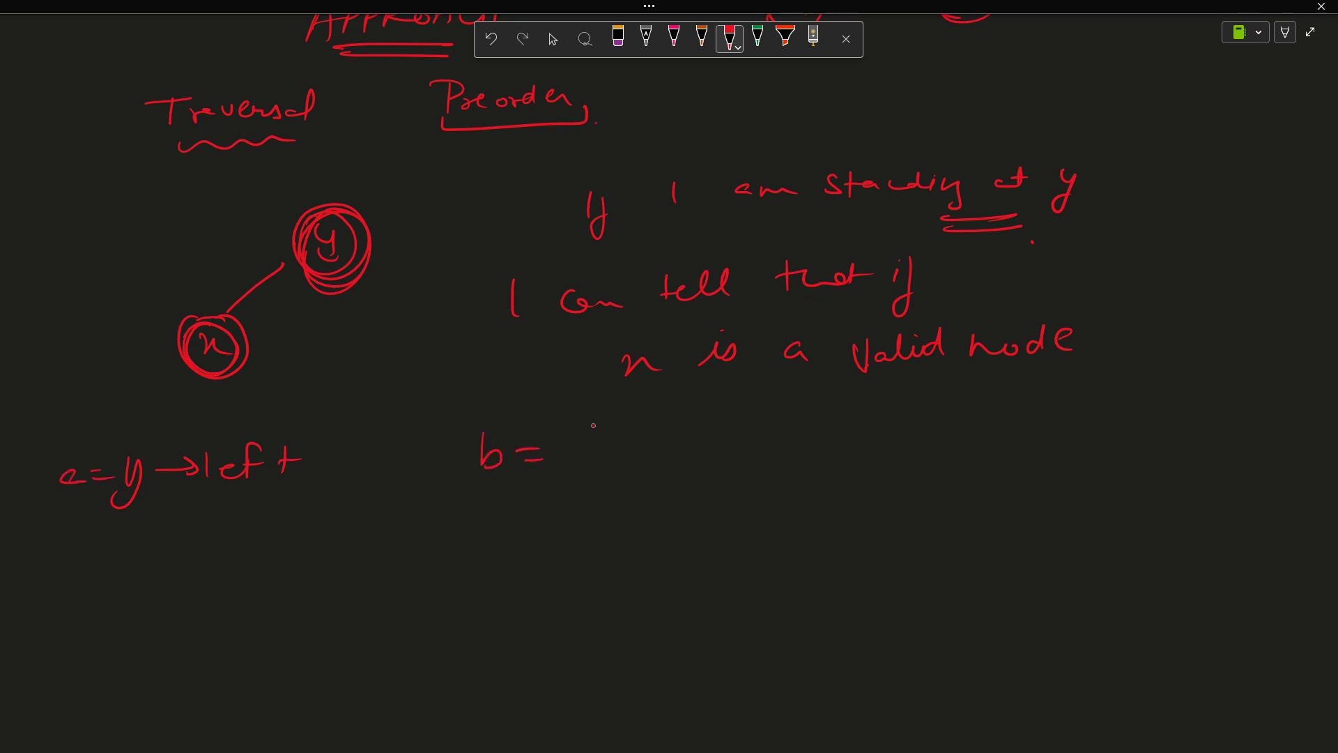
pyautogui.moveTo(576, 443)
pyautogui.mouseDown()
pyautogui.moveTo(573, 481)
pyautogui.moveTo(645, 452)
pyautogui.mouseUp()
pyautogui.moveTo(656, 442); pyautogui.dragTo(673, 474)
pyautogui.moveTo(702, 440); pyautogui.dragTo(724, 451)
pyautogui.scroll(-4, 592, 425)
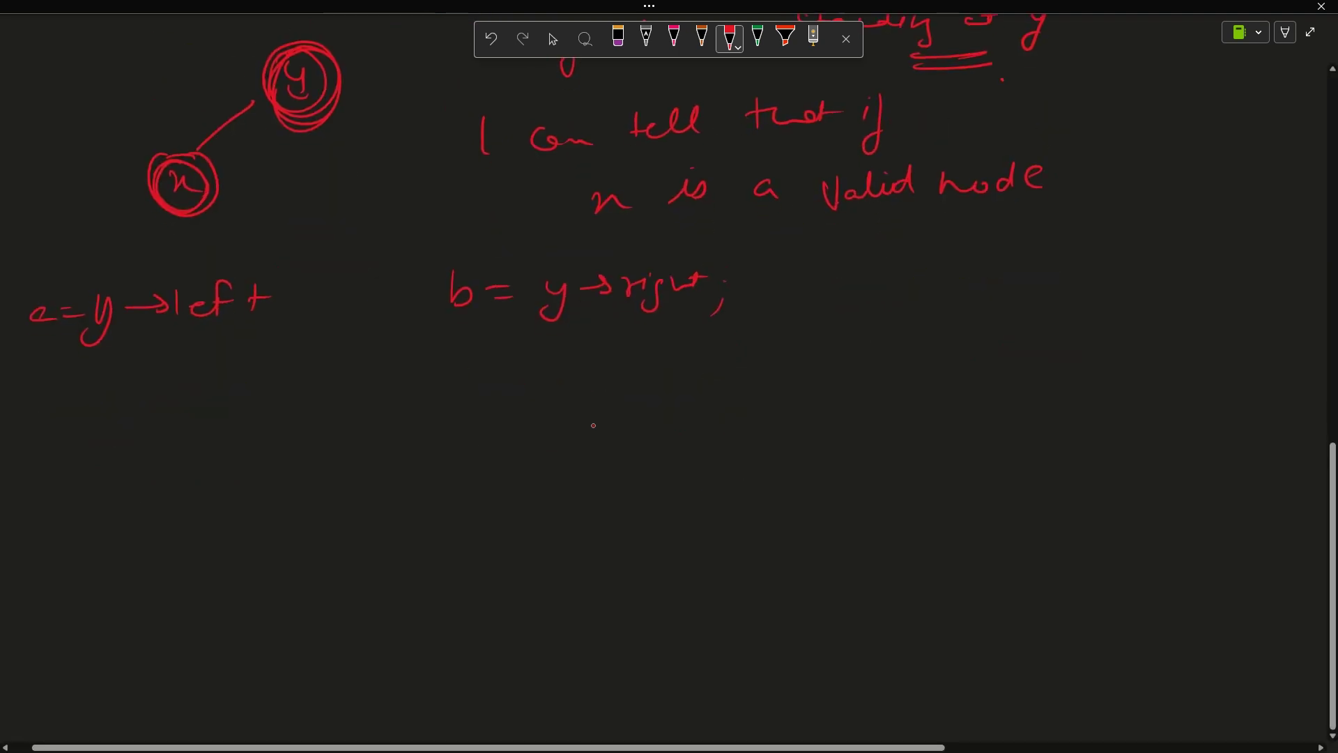
pyautogui.scroll(-1, 592, 424)
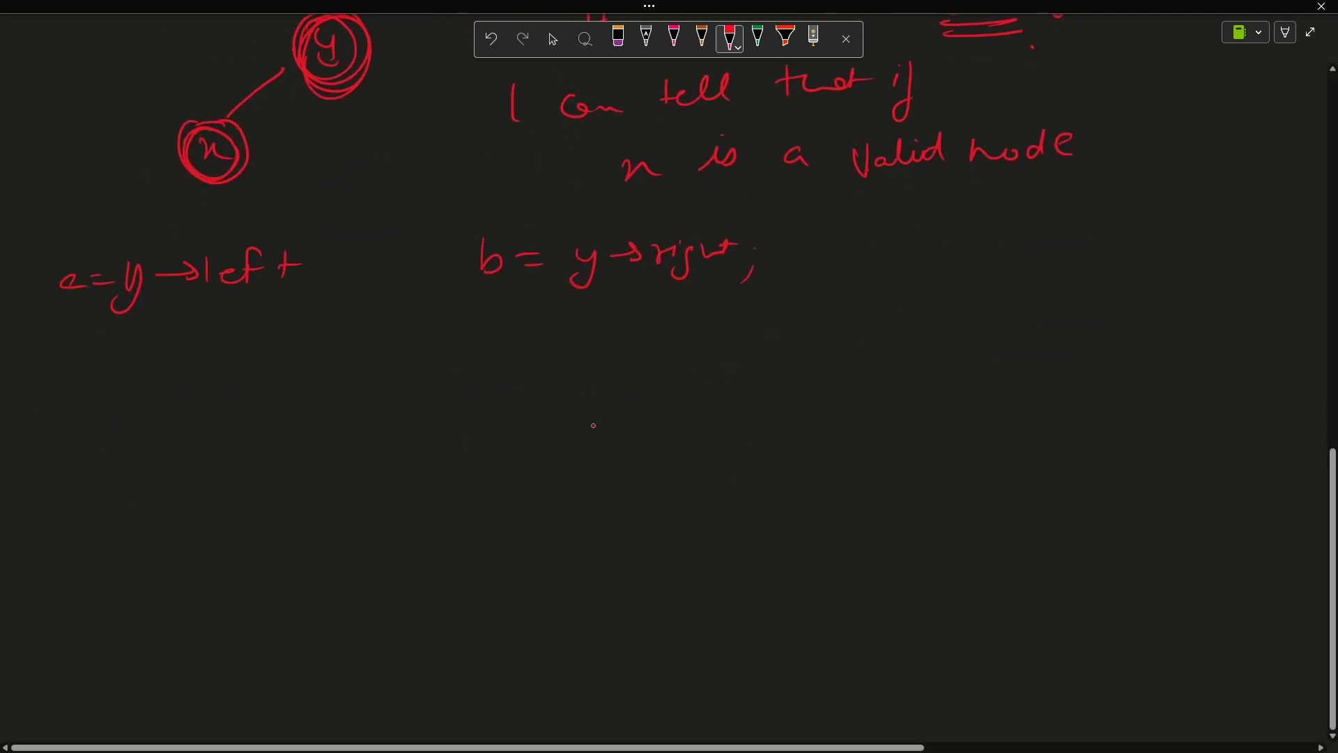
# Step: Write the line 'a, b :-> Not NULL'
pyautogui.moveTo(69, 368); pyautogui.dragTo(106, 394)
pyautogui.moveTo(133, 356)
pyautogui.mouseDown()
pyautogui.moveTo(133, 379)
pyautogui.moveTo(200, 369)
pyautogui.mouseUp()
pyautogui.moveTo(210, 366)
pyautogui.mouseDown()
pyautogui.moveTo(297, 353)
pyautogui.moveTo(314, 370)
pyautogui.mouseUp()
pyautogui.moveTo(324, 357); pyautogui.dragTo(409, 351)
pyautogui.moveTo(417, 352); pyautogui.dragTo(453, 366)
pyautogui.moveTo(464, 353); pyautogui.dragTo(466, 359)
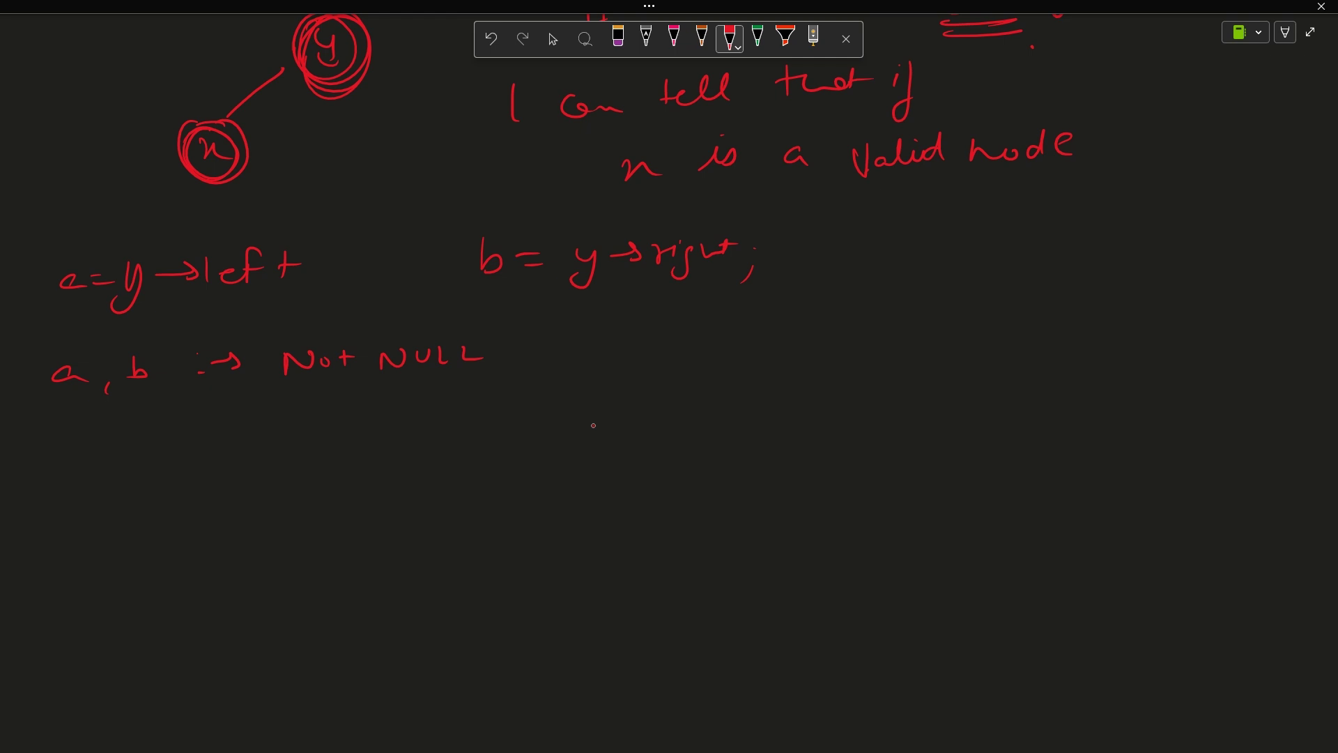
# Step: Write the single-child rows, with 'only a present' giving a circled a
pyautogui.moveTo(78, 466); pyautogui.dragTo(80, 479)
pyautogui.moveTo(111, 463); pyautogui.dragTo(104, 478)
pyautogui.moveTo(172, 450)
pyautogui.mouseDown()
pyautogui.moveTo(186, 469)
pyautogui.moveTo(249, 444)
pyautogui.moveTo(383, 439)
pyautogui.moveTo(361, 408)
pyautogui.mouseUp()
pyautogui.click(272, 444)
pyautogui.click(274, 453)
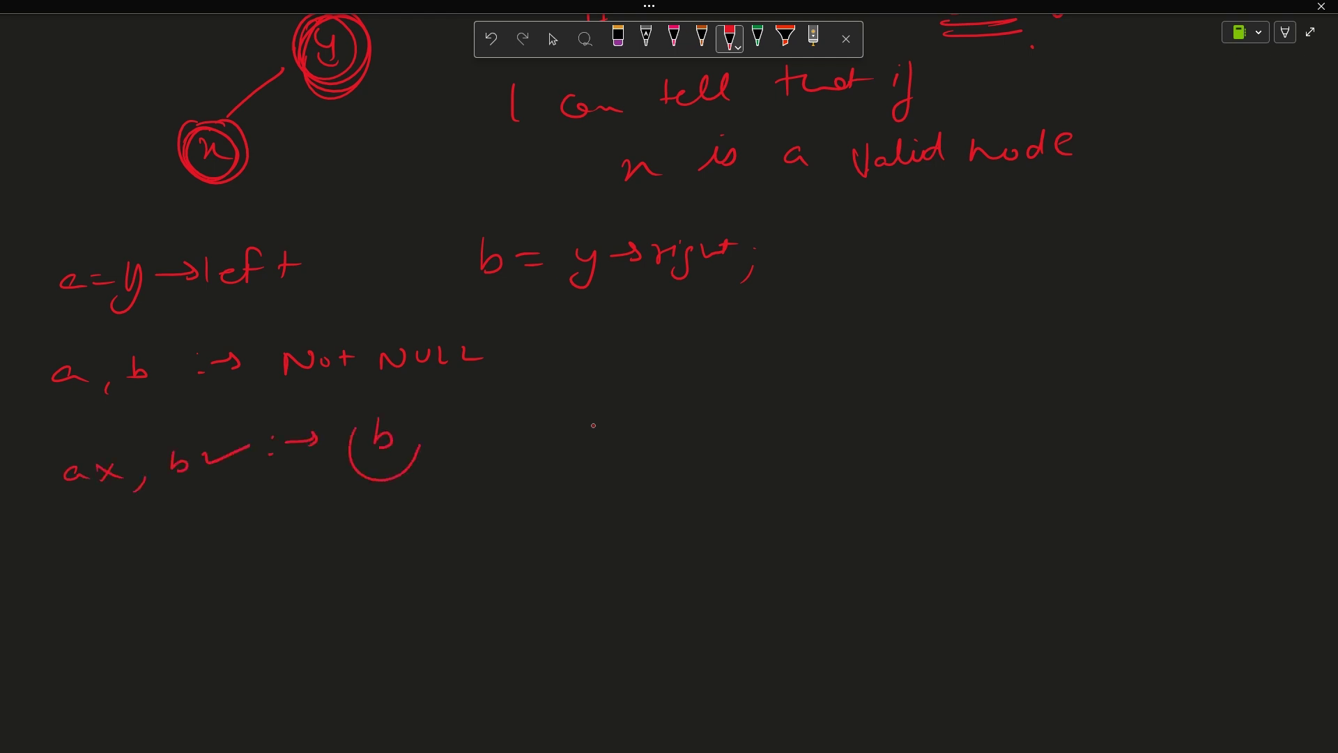
pyautogui.moveTo(79, 561)
pyautogui.mouseDown()
pyautogui.moveTo(83, 580)
pyautogui.moveTo(143, 555)
pyautogui.moveTo(190, 575)
pyautogui.mouseUp()
pyautogui.moveTo(213, 530)
pyautogui.mouseDown()
pyautogui.moveTo(216, 558)
pyautogui.moveTo(267, 556)
pyautogui.mouseUp()
pyautogui.moveTo(267, 538)
pyautogui.mouseDown()
pyautogui.moveTo(242, 556)
pyautogui.moveTo(340, 523)
pyautogui.moveTo(399, 536)
pyautogui.mouseUp()
pyautogui.click(291, 544)
pyautogui.moveTo(372, 536)
pyautogui.mouseDown()
pyautogui.moveTo(429, 523)
pyautogui.moveTo(370, 529)
pyautogui.mouseUp()
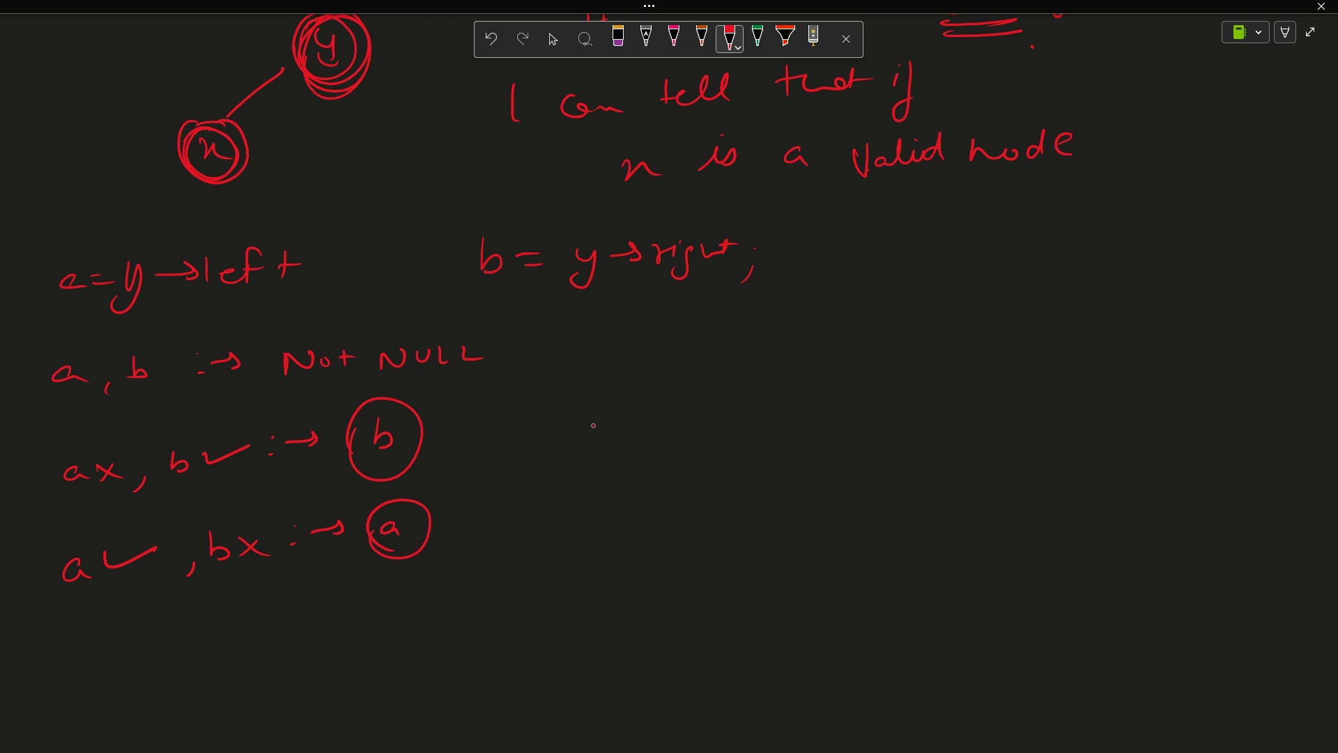
pyautogui.moveTo(101, 646)
pyautogui.mouseDown()
pyautogui.moveTo(102, 665)
pyautogui.moveTo(150, 661)
pyautogui.mouseUp()
pyautogui.moveTo(150, 640); pyautogui.dragTo(128, 661)
pyautogui.moveTo(175, 653); pyautogui.dragTo(168, 667)
pyautogui.moveTo(216, 623); pyautogui.dragTo(222, 650)
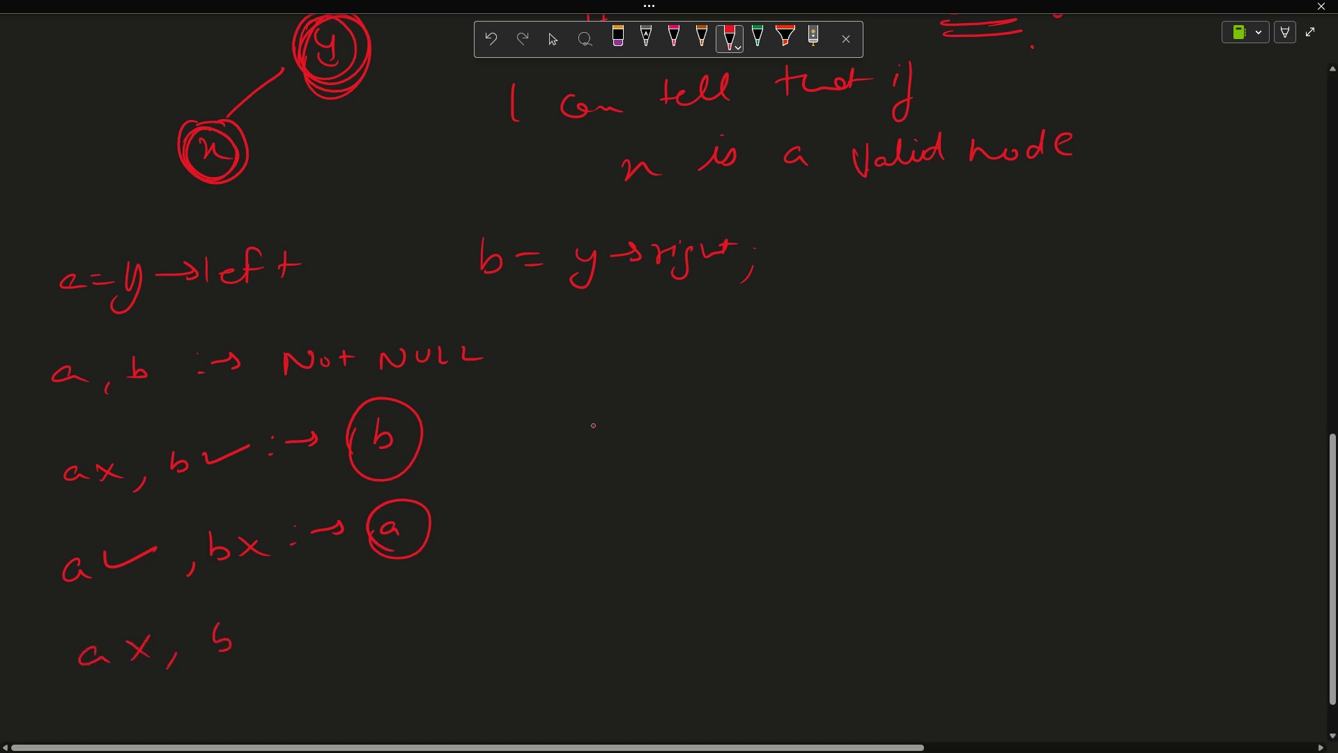
# Step: Mark the no-children row as giving nothing and bracket the single-child rows
pyautogui.click(296, 633)
pyautogui.moveTo(319, 616); pyautogui.dragTo(347, 622)
pyautogui.moveTo(417, 593); pyautogui.dragTo(423, 626)
pyautogui.moveTo(50, 446)
pyautogui.mouseDown()
pyautogui.moveTo(25, 584)
pyautogui.moveTo(82, 594)
pyautogui.mouseUp()
pyautogui.moveTo(433, 396)
pyautogui.mouseDown()
pyautogui.moveTo(452, 446)
pyautogui.moveTo(433, 548)
pyautogui.mouseUp()
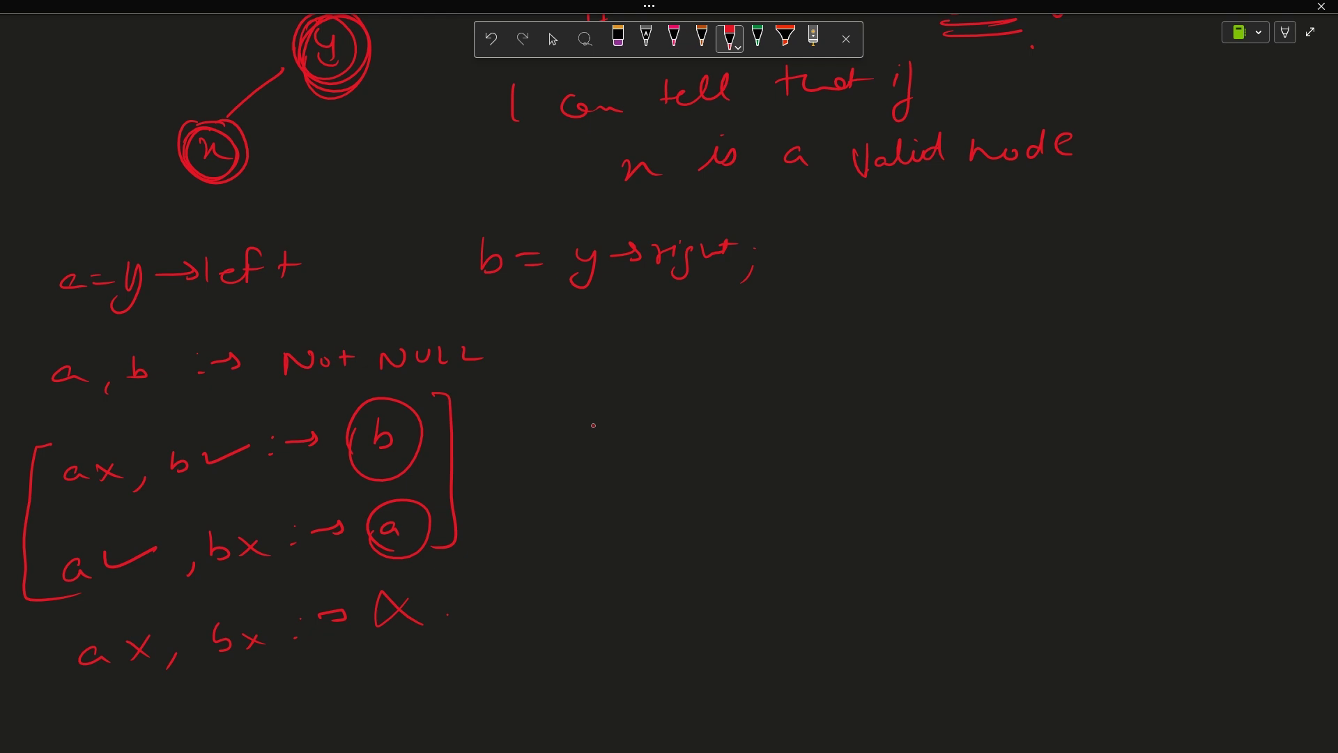
# Step: Write 'TRAVERSE while exploring the root' in green ink
pyautogui.click(757, 38)
pyautogui.moveTo(629, 362)
pyautogui.mouseDown()
pyautogui.moveTo(629, 389)
pyautogui.moveTo(652, 366)
pyautogui.mouseUp()
pyautogui.moveTo(651, 389)
pyautogui.mouseDown()
pyautogui.moveTo(665, 374)
pyautogui.moveTo(698, 387)
pyautogui.mouseUp()
pyautogui.moveTo(699, 371); pyautogui.dragTo(784, 376)
pyautogui.moveTo(799, 358)
pyautogui.mouseDown()
pyautogui.moveTo(789, 376)
pyautogui.moveTo(824, 349)
pyautogui.mouseUp()
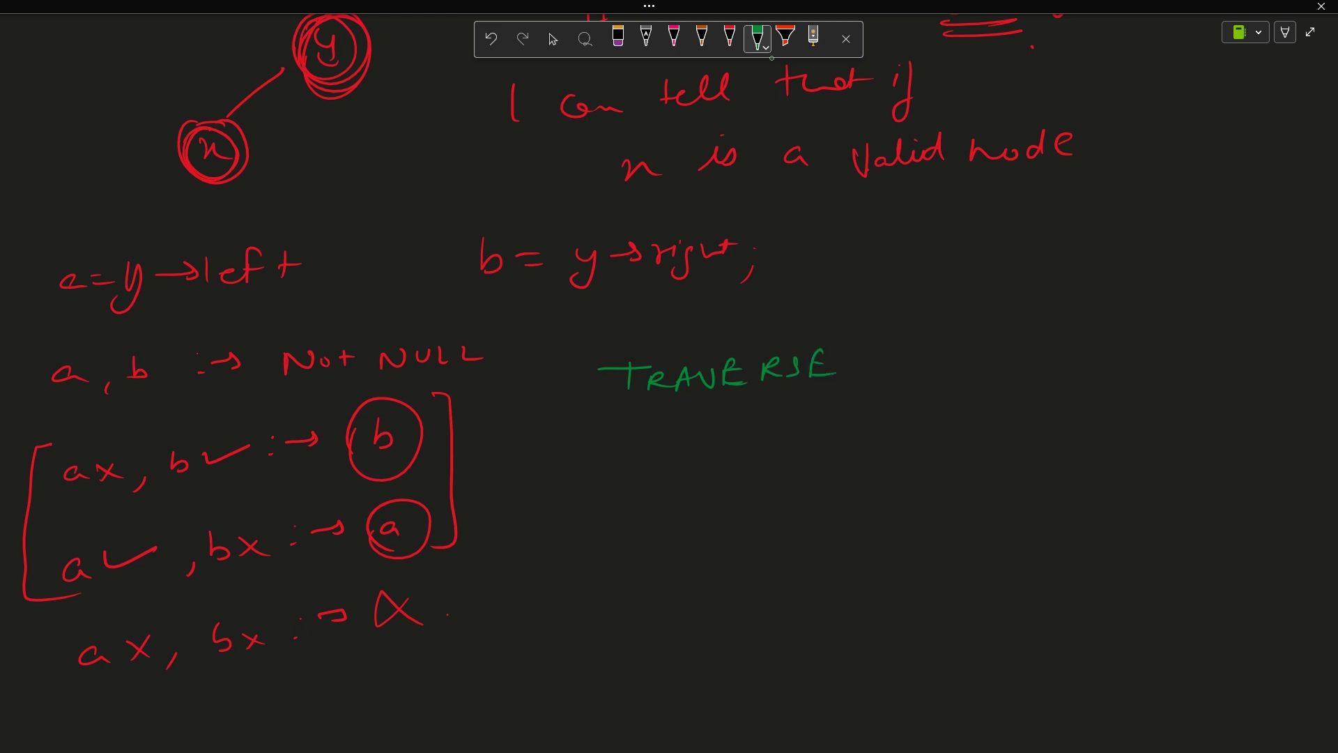
pyautogui.moveTo(695, 435)
pyautogui.mouseDown()
pyautogui.moveTo(760, 448)
pyautogui.moveTo(865, 431)
pyautogui.mouseUp()
pyautogui.moveTo(866, 448)
pyautogui.mouseDown()
pyautogui.moveTo(880, 428)
pyautogui.moveTo(958, 419)
pyautogui.moveTo(943, 451)
pyautogui.mouseUp()
pyautogui.moveTo(1006, 383); pyautogui.dragTo(1008, 412)
pyautogui.moveTo(1010, 397); pyautogui.dragTo(1029, 411)
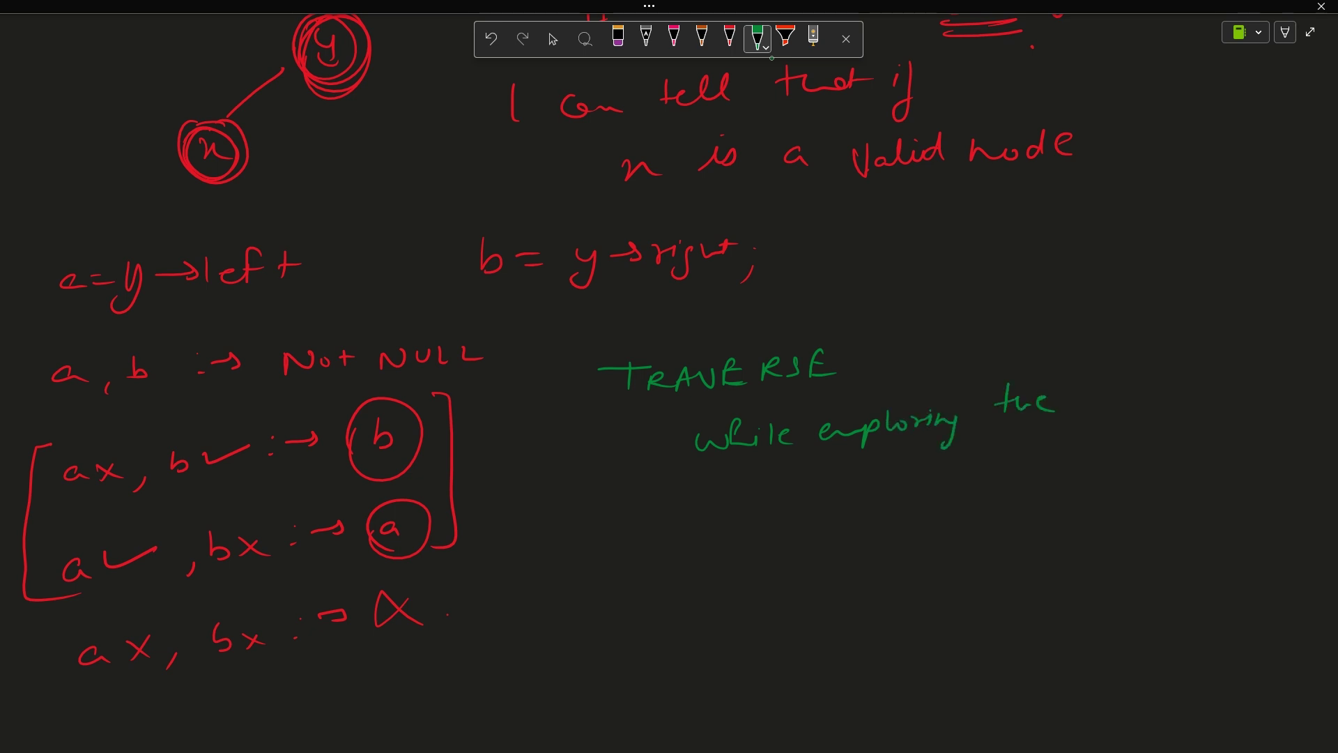
pyautogui.moveTo(697, 485)
pyautogui.mouseDown()
pyautogui.moveTo(700, 508)
pyautogui.moveTo(728, 502)
pyautogui.mouseUp()
pyautogui.moveTo(730, 495); pyautogui.dragTo(742, 502)
# Step: Add a green bracket beside the single-child rows and begin 'if root->left'
pyautogui.moveTo(447, 390); pyautogui.dragTo(457, 541)
pyautogui.moveTo(644, 519)
pyautogui.mouseDown()
pyautogui.moveTo(626, 573)
pyautogui.moveTo(647, 565)
pyautogui.moveTo(689, 603)
pyautogui.mouseUp()
pyautogui.moveTo(685, 574); pyautogui.dragTo(707, 564)
pyautogui.moveTo(739, 539)
pyautogui.mouseDown()
pyautogui.moveTo(736, 569)
pyautogui.moveTo(803, 545)
pyautogui.mouseUp()
pyautogui.moveTo(826, 546); pyautogui.dragTo(856, 548)
pyautogui.moveTo(859, 552); pyautogui.dragTo(978, 525)
# Step: Complete the first condition with '&& !root->right' and circle its result 'left'
pyautogui.moveTo(976, 520); pyautogui.dragTo(968, 543)
pyautogui.moveTo(965, 533); pyautogui.dragTo(1065, 529)
pyautogui.moveTo(1068, 521); pyautogui.dragTo(1127, 511)
pyautogui.moveTo(1133, 514); pyautogui.dragTo(1152, 513)
pyautogui.moveTo(1150, 506)
pyautogui.mouseDown()
pyautogui.moveTo(1191, 531)
pyautogui.moveTo(1227, 500)
pyautogui.moveTo(1229, 533)
pyautogui.mouseUp()
pyautogui.moveTo(915, 579); pyautogui.dragTo(941, 606)
pyautogui.moveTo(966, 581); pyautogui.dragTo(954, 608)
pyautogui.moveTo(947, 593); pyautogui.dragTo(964, 592)
pyautogui.moveTo(895, 619); pyautogui.dragTo(964, 625)
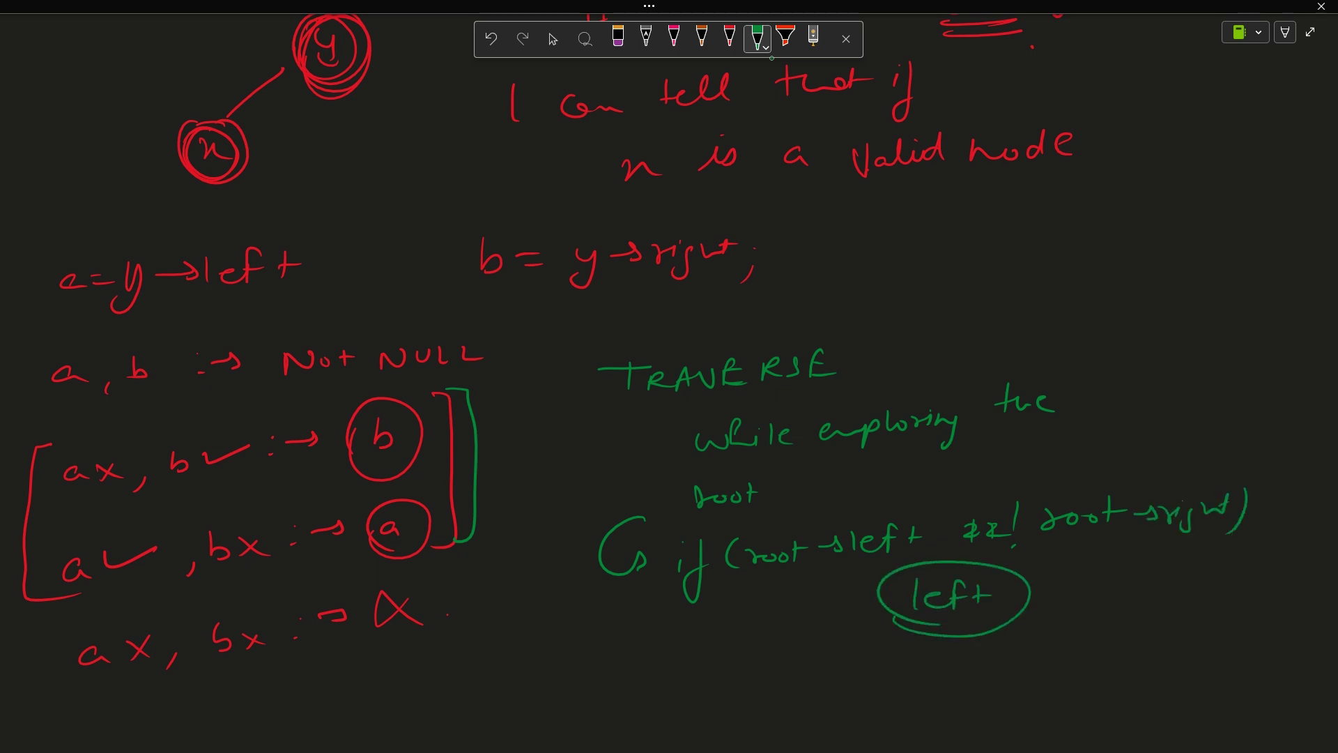
pyautogui.scroll(-2, 670, 418)
pyautogui.moveTo(701, 615); pyautogui.dragTo(702, 628)
pyautogui.moveTo(719, 594); pyautogui.dragTo(703, 639)
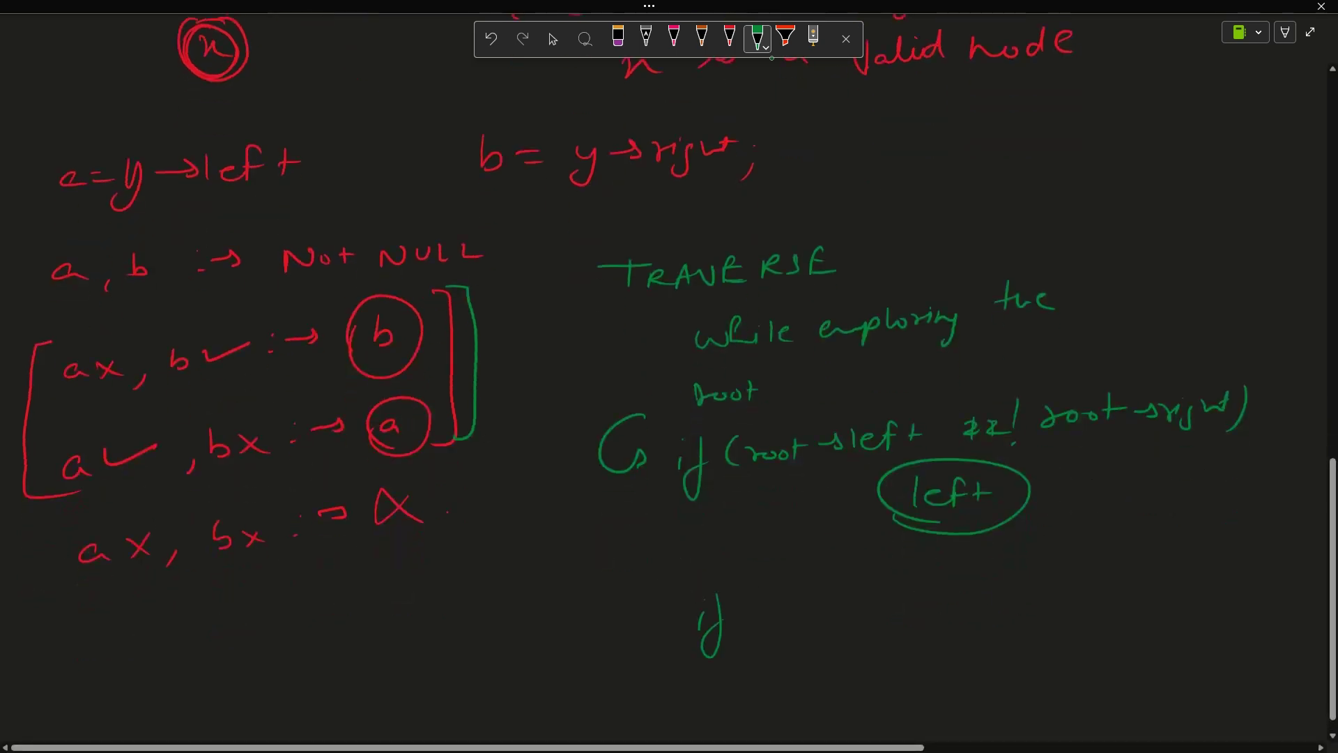
pyautogui.moveTo(764, 587); pyautogui.dragTo(760, 625)
# Step: Write the rule 'if right && !left → right' and bracket the whole if-block
pyautogui.moveTo(844, 601); pyautogui.dragTo(819, 626)
pyautogui.moveTo(847, 592); pyautogui.dragTo(870, 604)
pyautogui.moveTo(1046, 571)
pyautogui.mouseDown()
pyautogui.moveTo(1041, 595)
pyautogui.moveTo(1092, 593)
pyautogui.mouseUp()
pyautogui.moveTo(1115, 563)
pyautogui.mouseDown()
pyautogui.moveTo(1119, 597)
pyautogui.moveTo(1150, 592)
pyautogui.moveTo(1150, 612)
pyautogui.mouseUp()
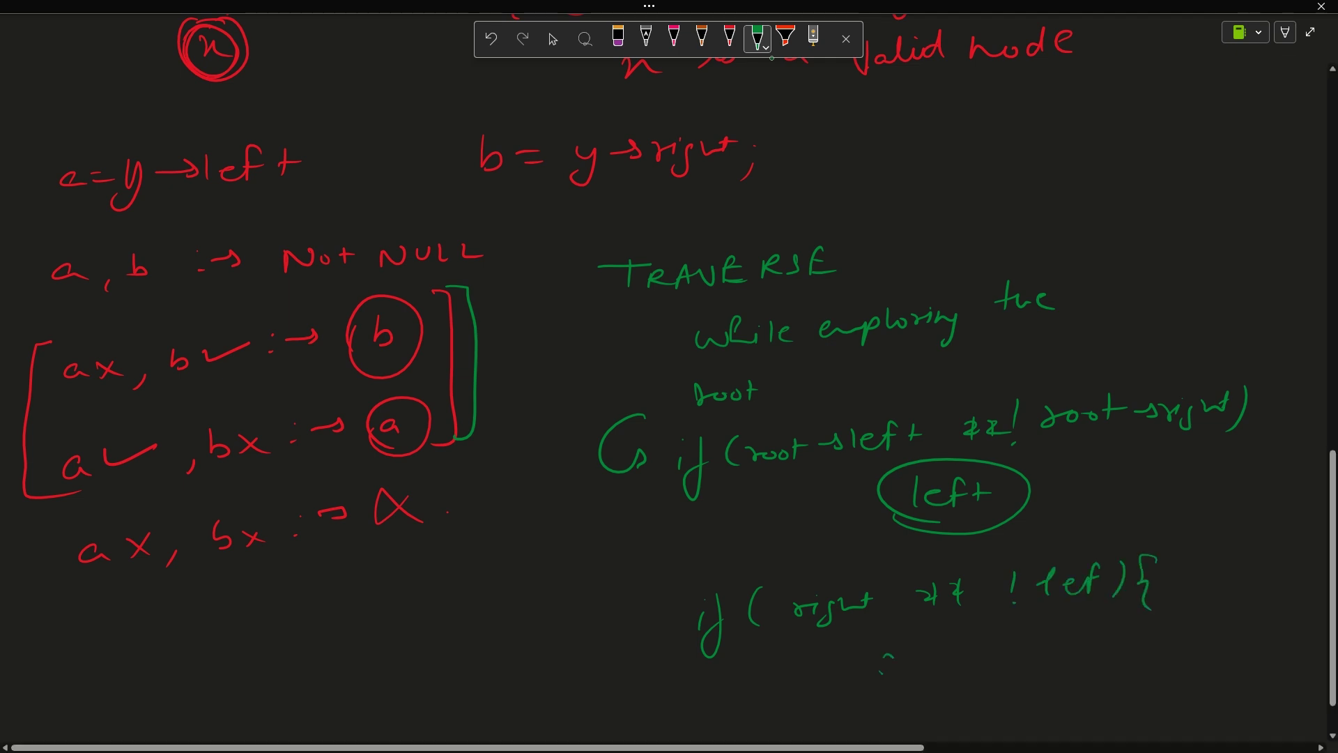
pyautogui.moveTo(886, 656); pyautogui.dragTo(931, 684)
pyautogui.moveTo(956, 648); pyautogui.dragTo(984, 660)
pyautogui.moveTo(678, 433); pyautogui.dragTo(703, 657)
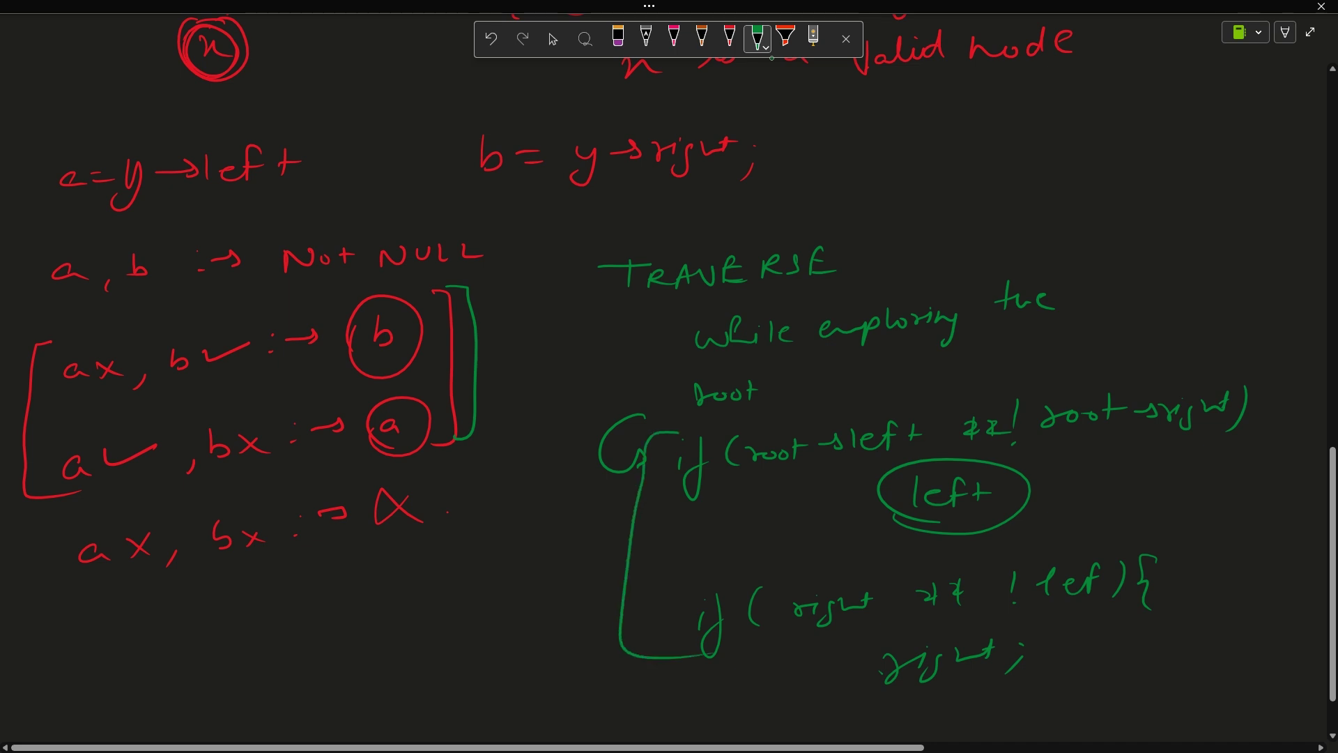
pyautogui.moveTo(1247, 382); pyautogui.dragTo(1148, 680)
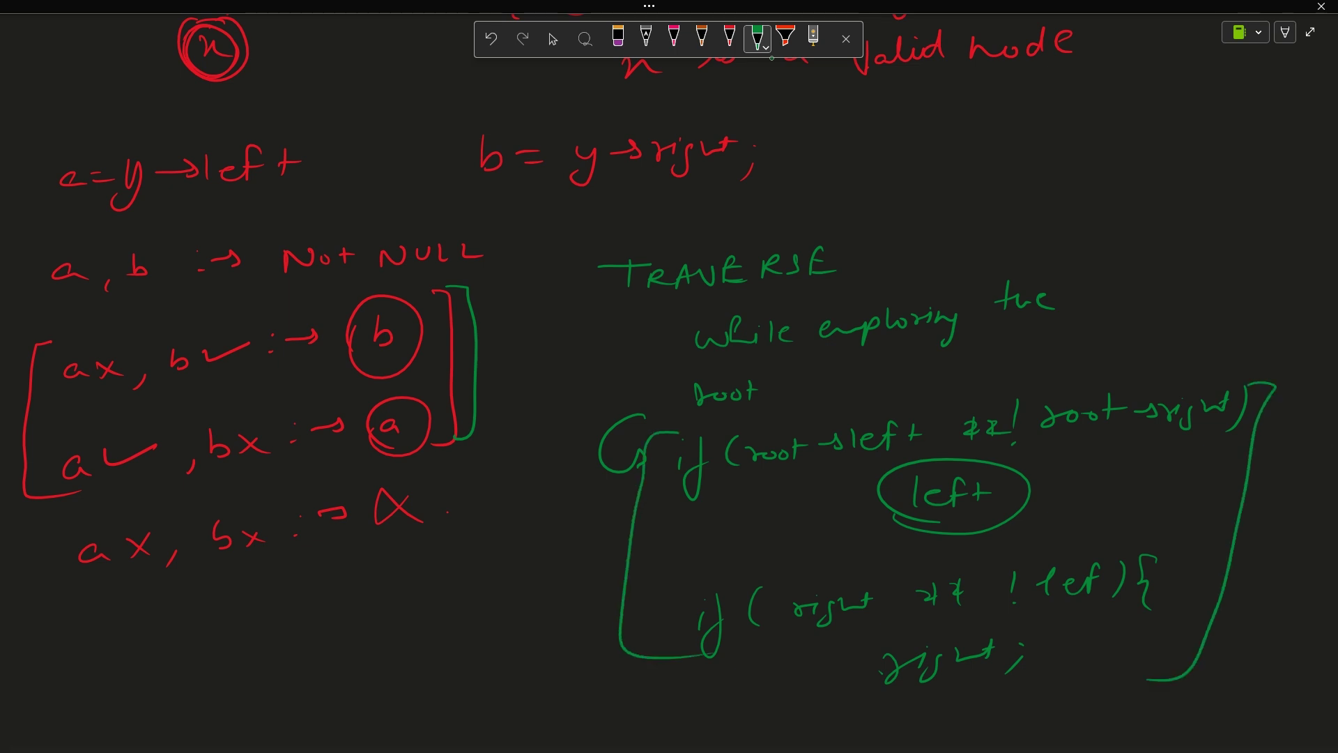
# Step: Write two green O(N) notes at the top right, with a dividing line and underline
pyautogui.moveTo(1054, 115)
pyautogui.mouseDown()
pyautogui.moveTo(1087, 142)
pyautogui.moveTo(1126, 117)
pyautogui.moveTo(1133, 151)
pyautogui.mouseUp()
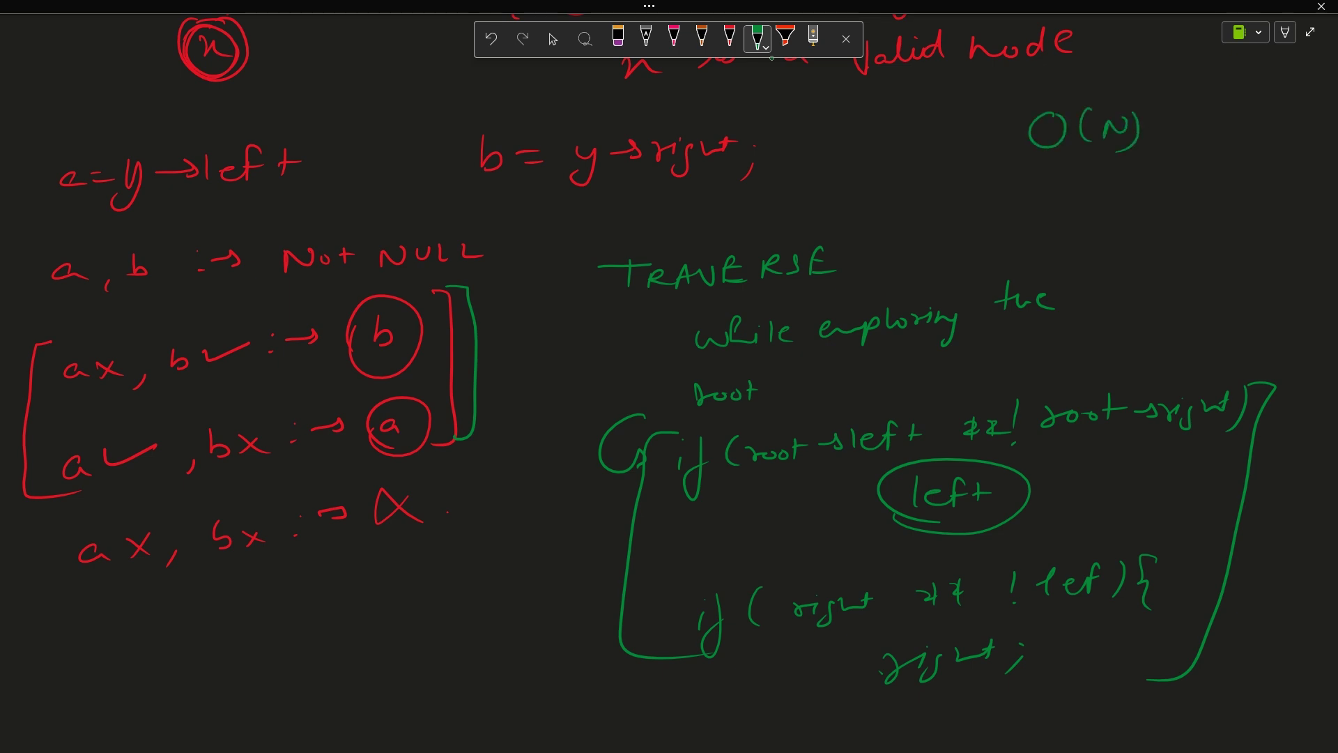
pyautogui.moveTo(1058, 187)
pyautogui.mouseDown()
pyautogui.moveTo(1047, 214)
pyautogui.moveTo(1087, 210)
pyautogui.moveTo(1129, 182)
pyautogui.mouseUp()
pyautogui.moveTo(1149, 180); pyautogui.dragTo(1134, 215)
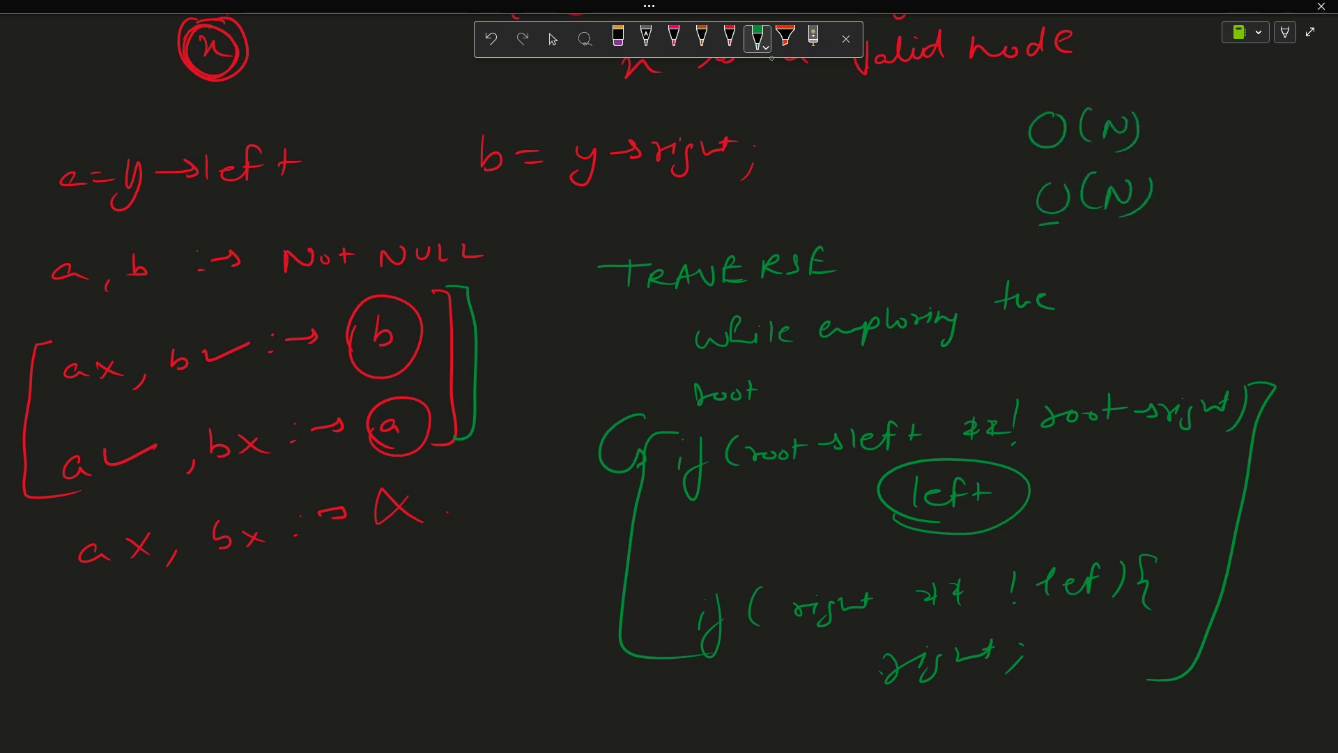
pyautogui.moveTo(1041, 225); pyautogui.dragTo(1125, 219)
pyautogui.moveTo(1028, 167); pyautogui.dragTo(1125, 161)
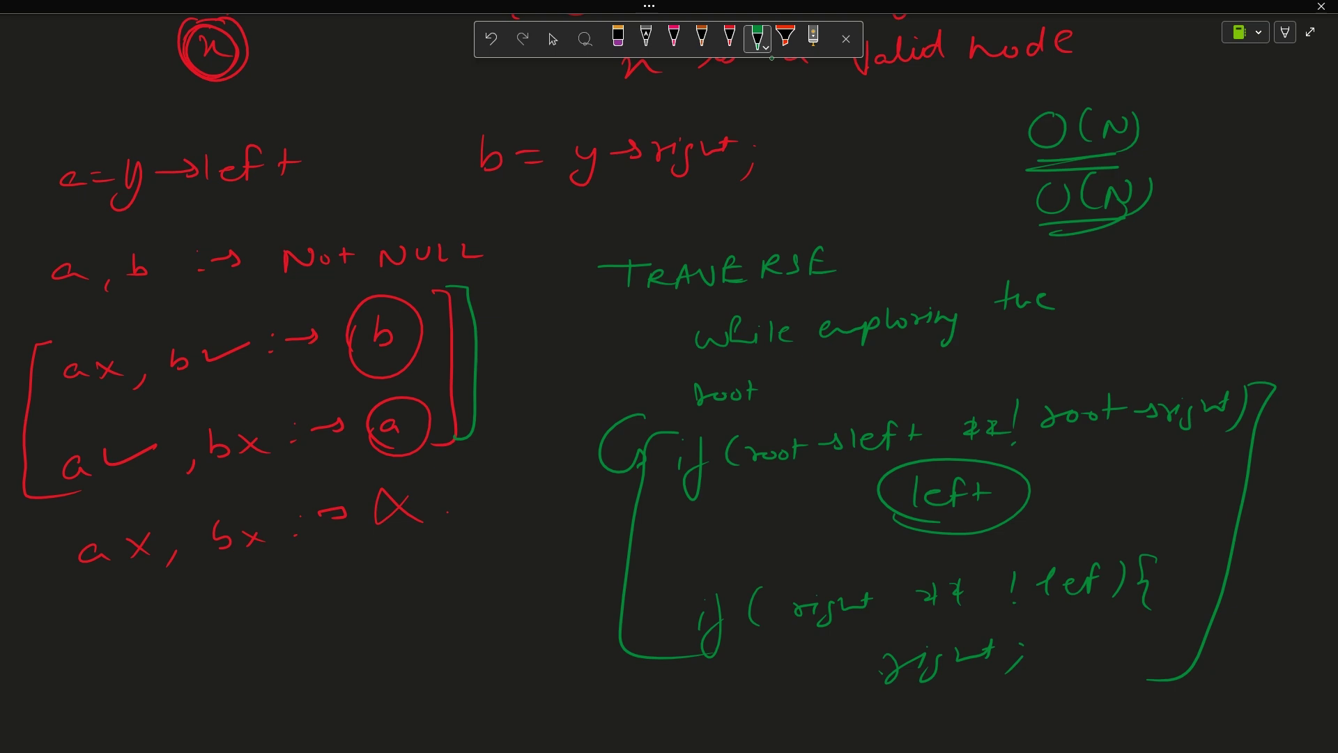
# Step: In noSibling, declare the ans list and call traversal to fill it
pyautogui.hotkey('alt', 'Tab')
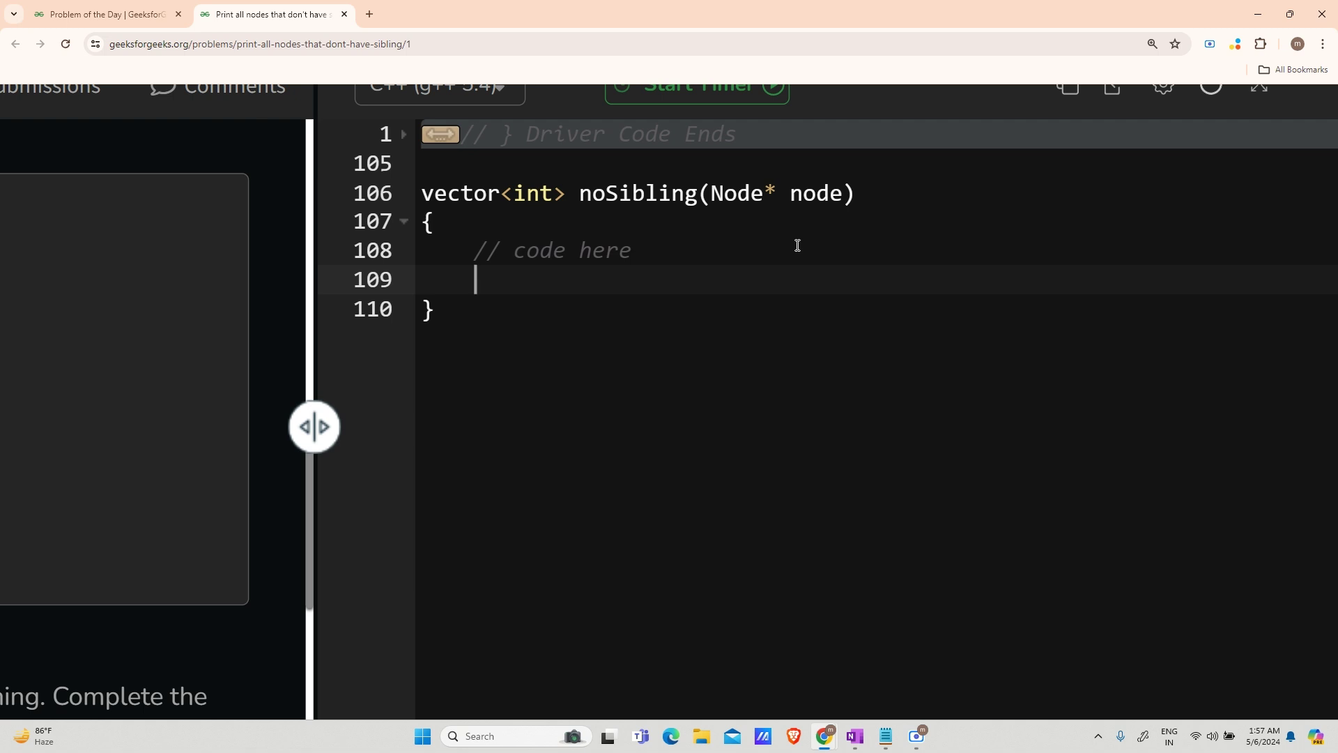
pyautogui.write('vector,')
pyautogui.press('BackSpace')
pyautogui.write('<int>ans;')
pyautogui.press('Return')
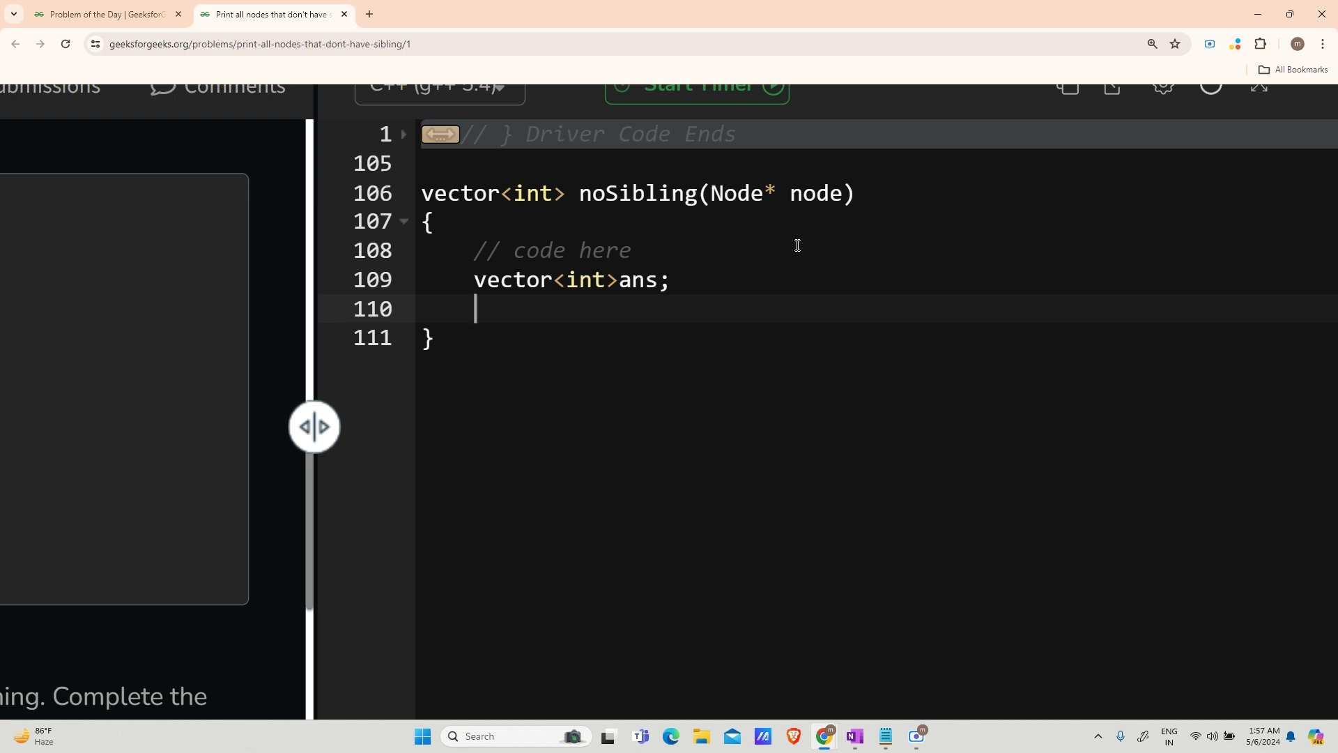
pyautogui.write('traversal')
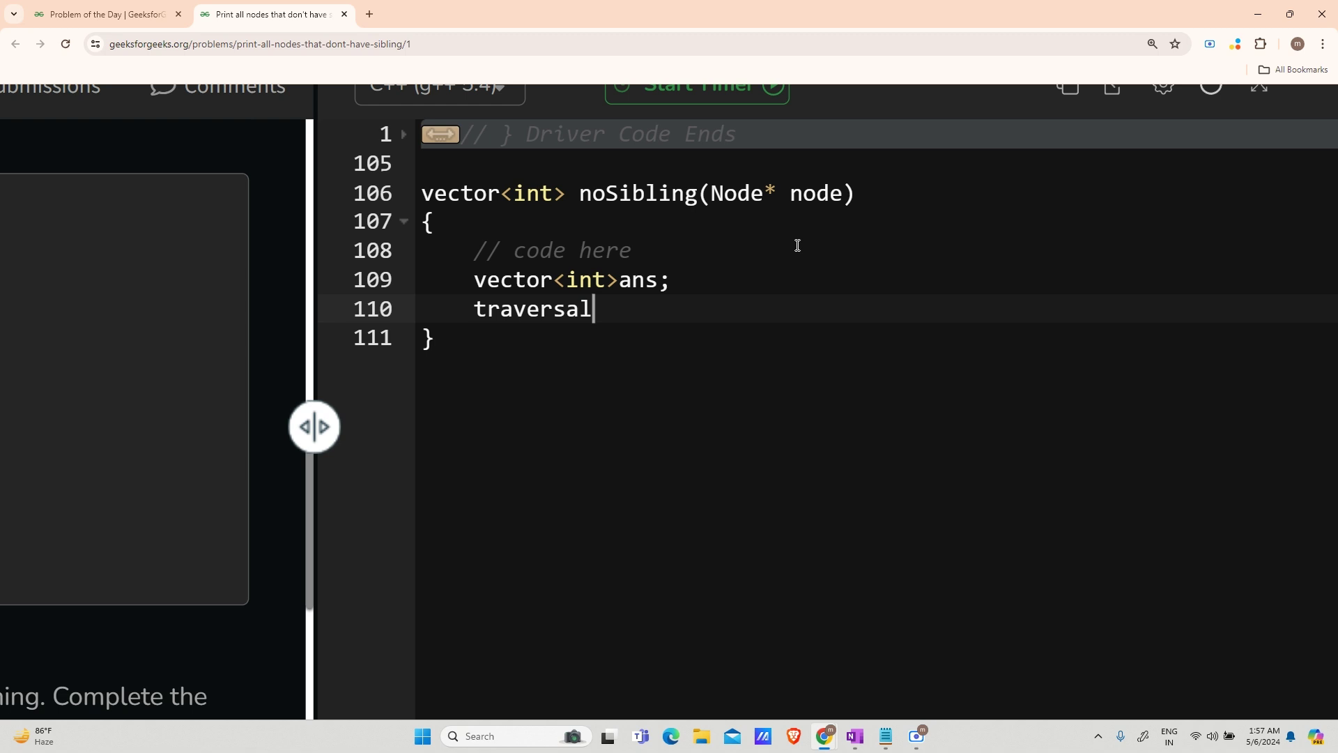
pyautogui.write('(node')
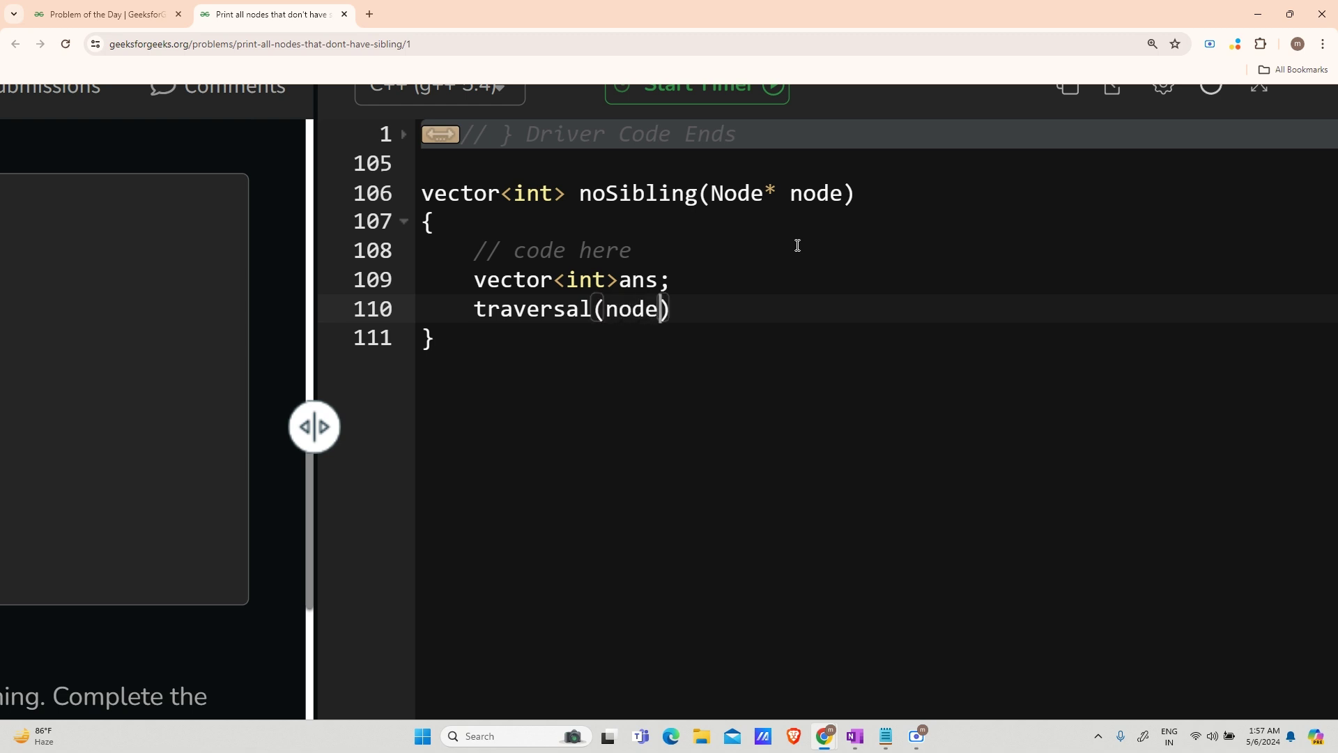
pyautogui.write(', ans);')
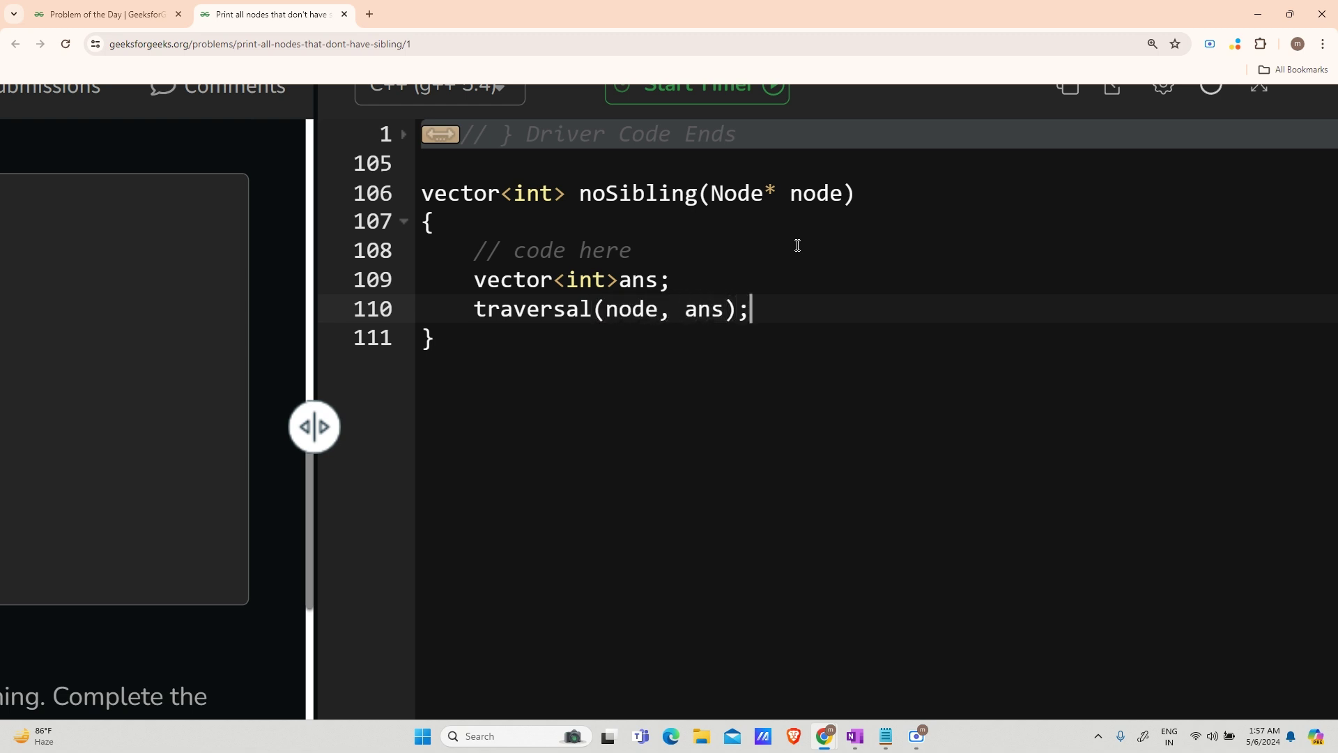
pyautogui.press('Return')
pyautogui.write('if(')
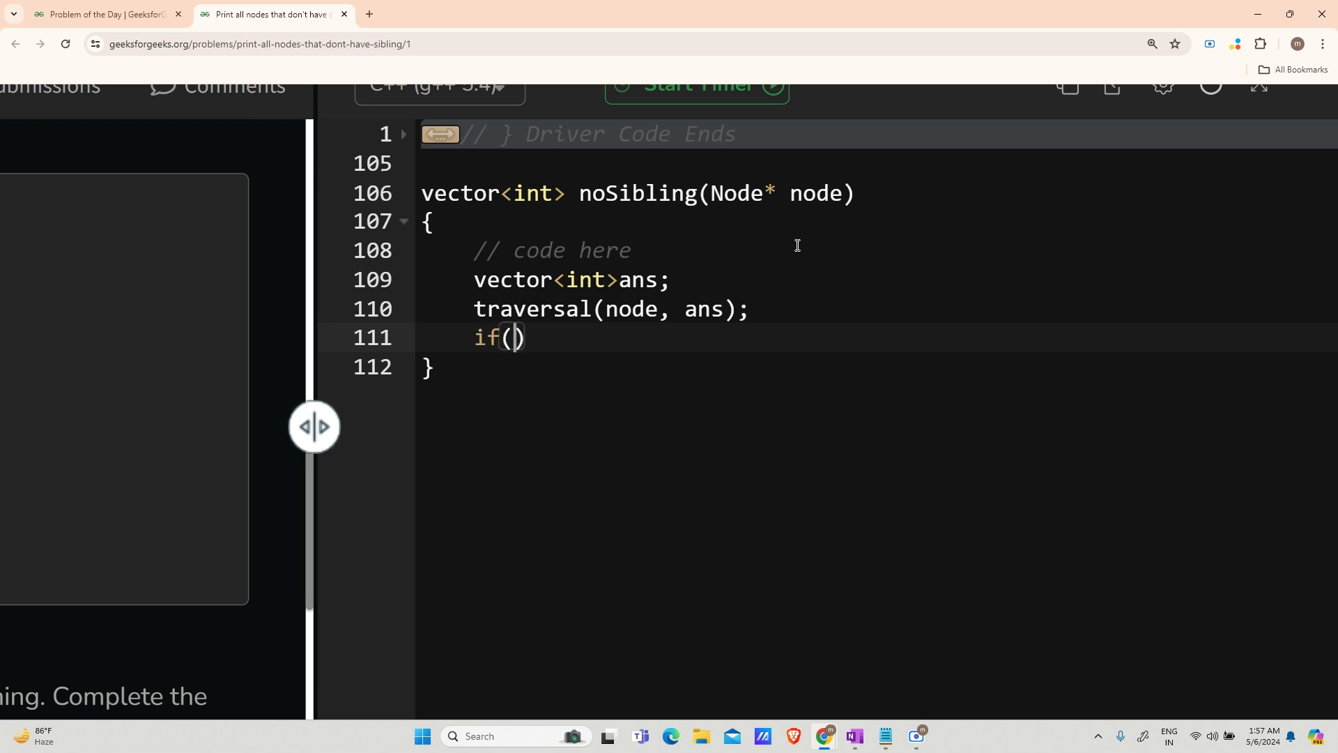
pyautogui.write('ans.size()=')
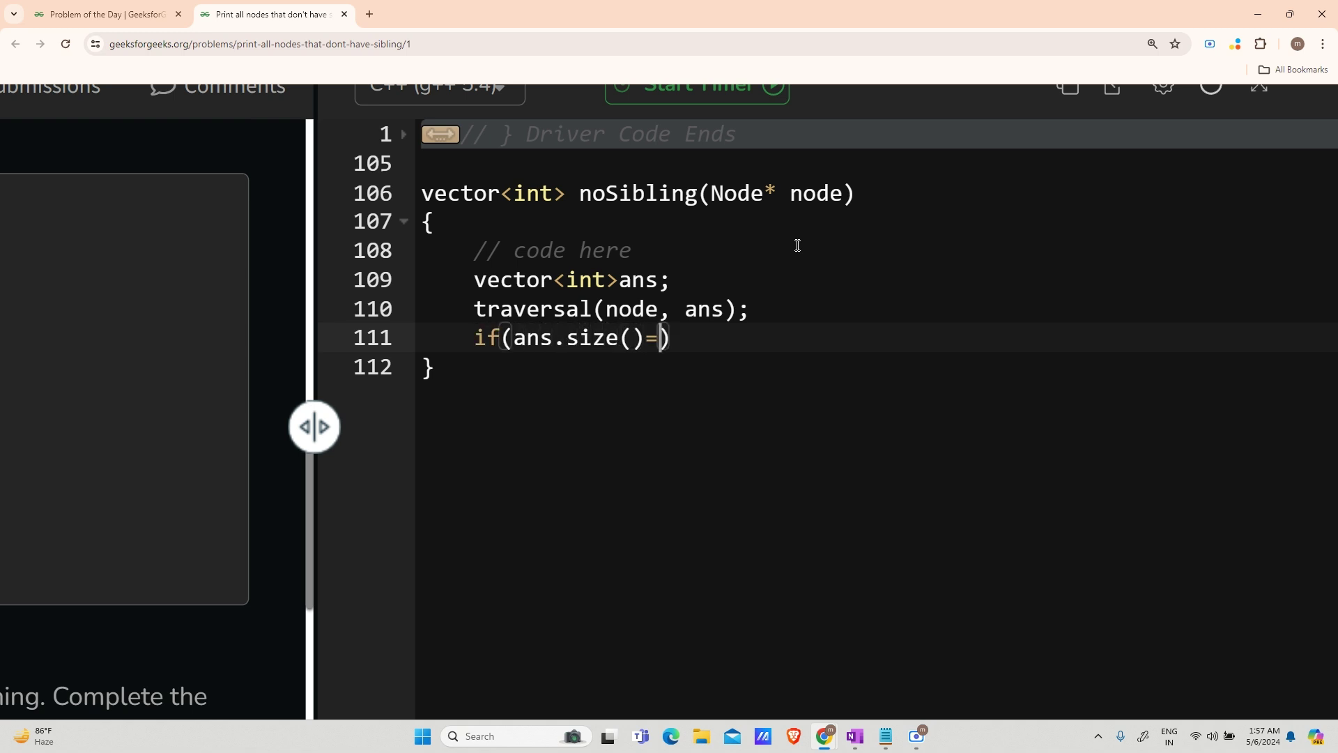
pyautogui.write('=0){')
# Step: Add the check if(ans.size()==0){ ans.push_back(-1); }
pyautogui.press('Return')
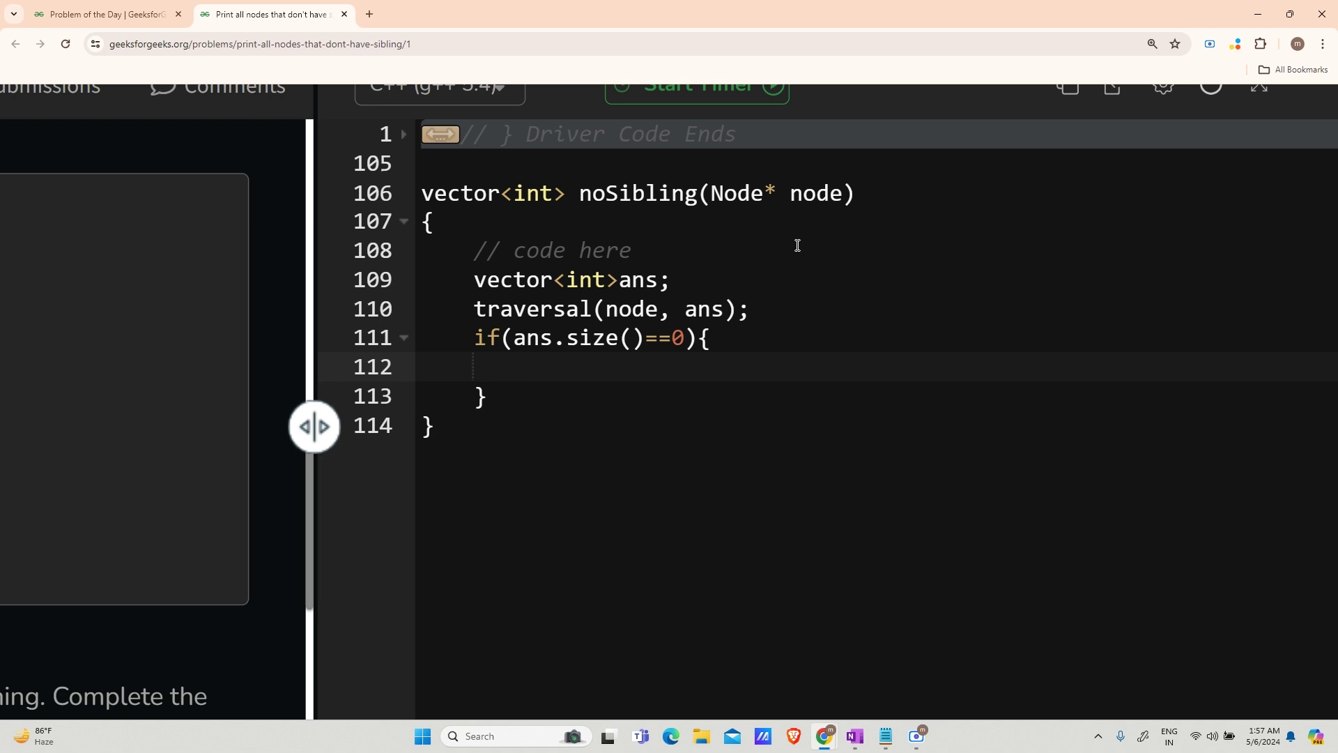
pyautogui.write('a')
pyautogui.write('ns.ps')
pyautogui.press('BackSpace')
pyautogui.write('ush')
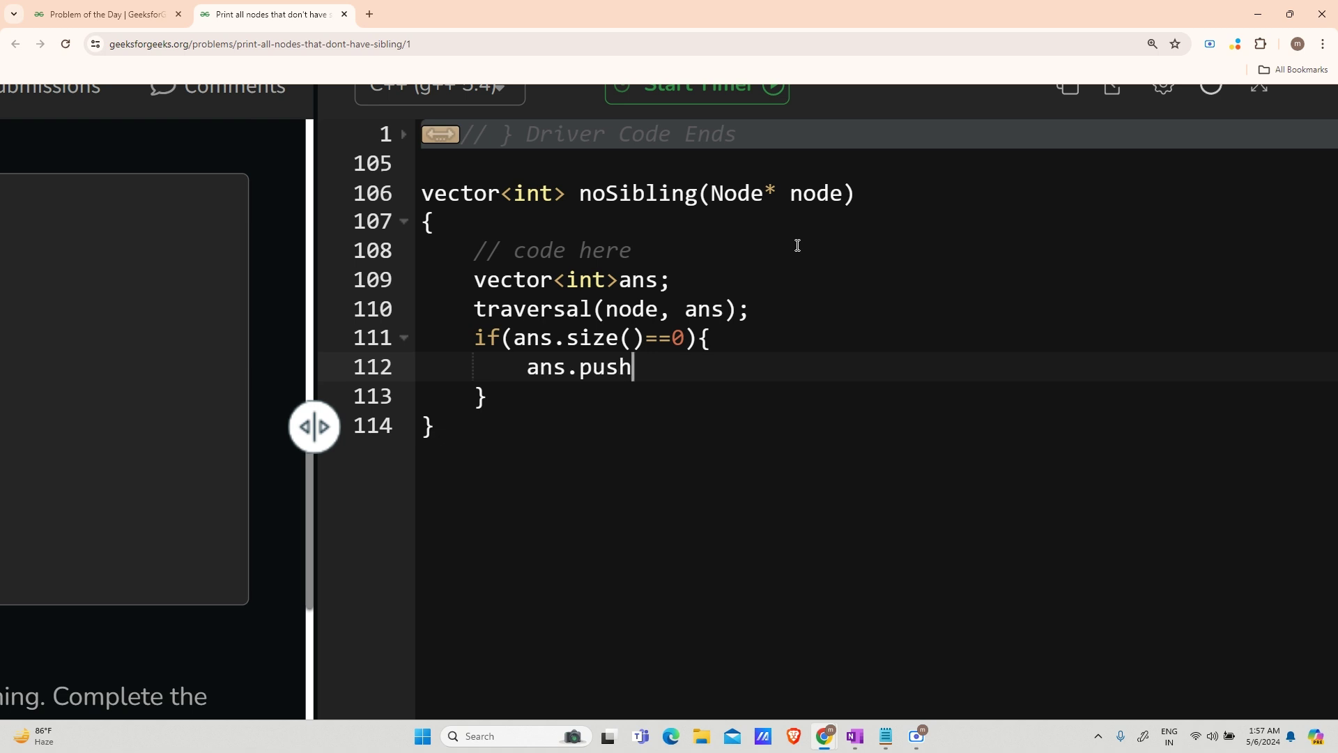
pyautogui.write('_baclk')
pyautogui.press('BackSpace')
pyautogui.press('BackSpace')
pyautogui.write('k(-1);')
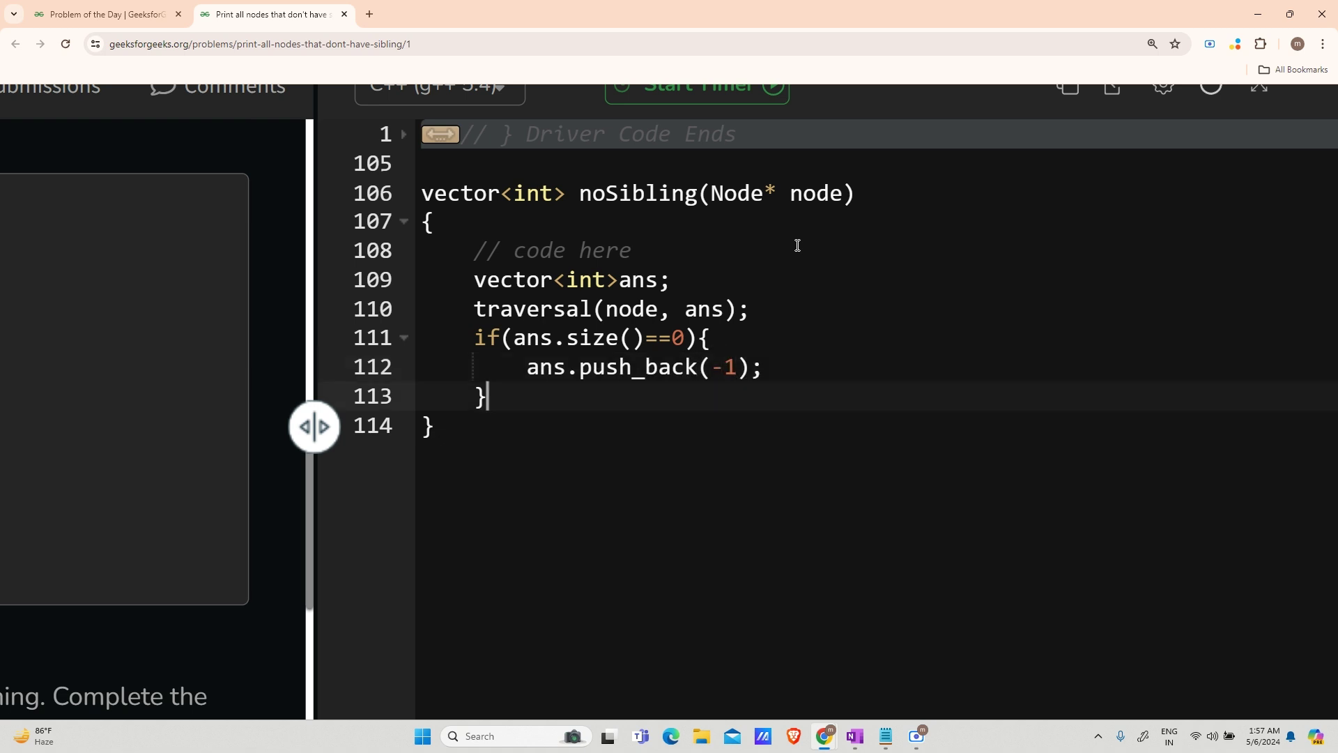
# Step: Add sort(ans.begin(), ans.end()); and start return ans; at the end of noSibling
pyautogui.press('Down')
pyautogui.press('Return')
pyautogui.press('Return')
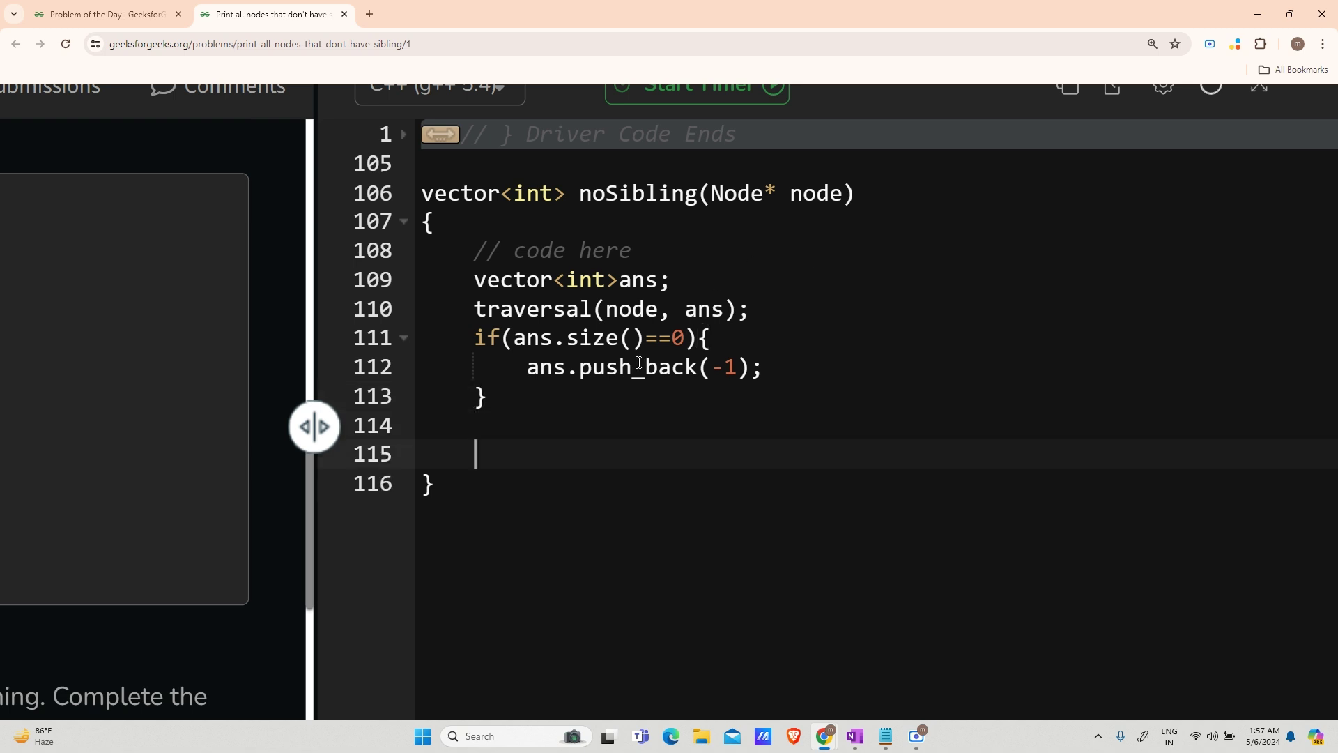
pyautogui.write('sort(ans')
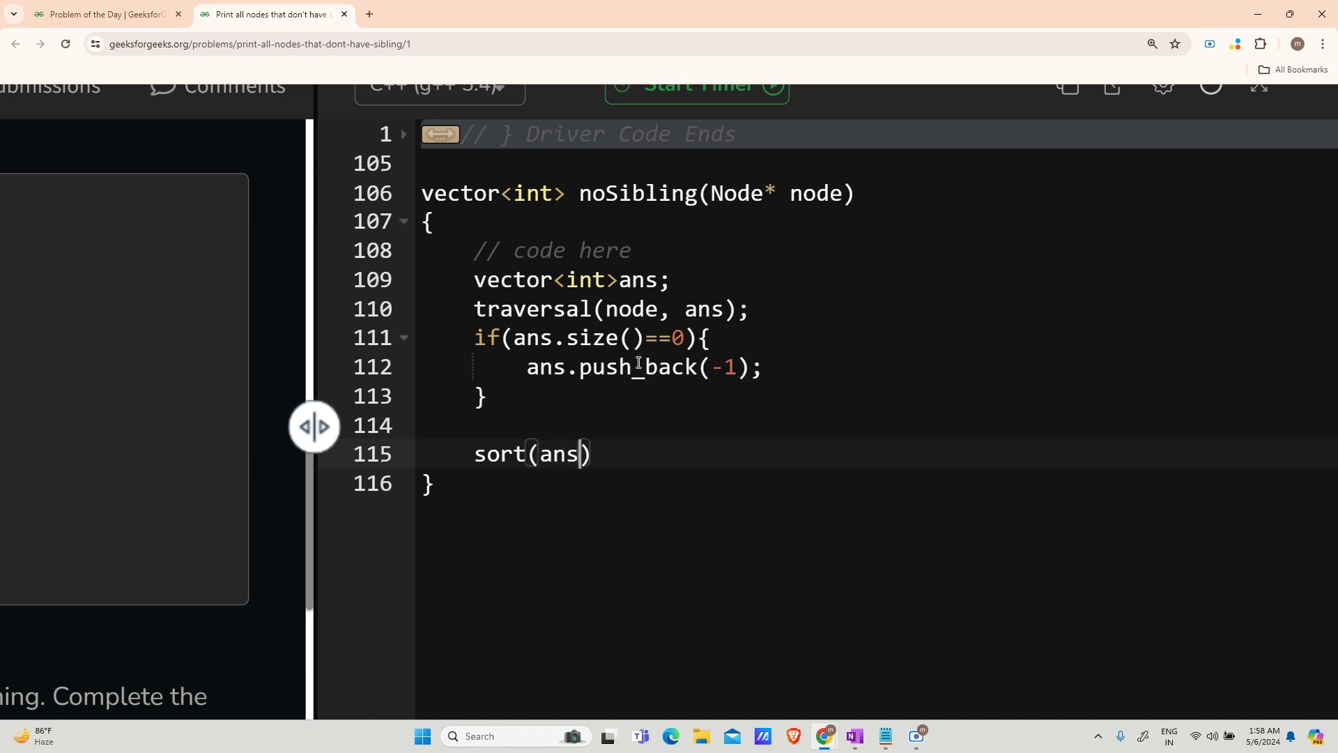
pyautogui.write('.be')
pyautogui.press('BackSpace')
pyautogui.write('egin')
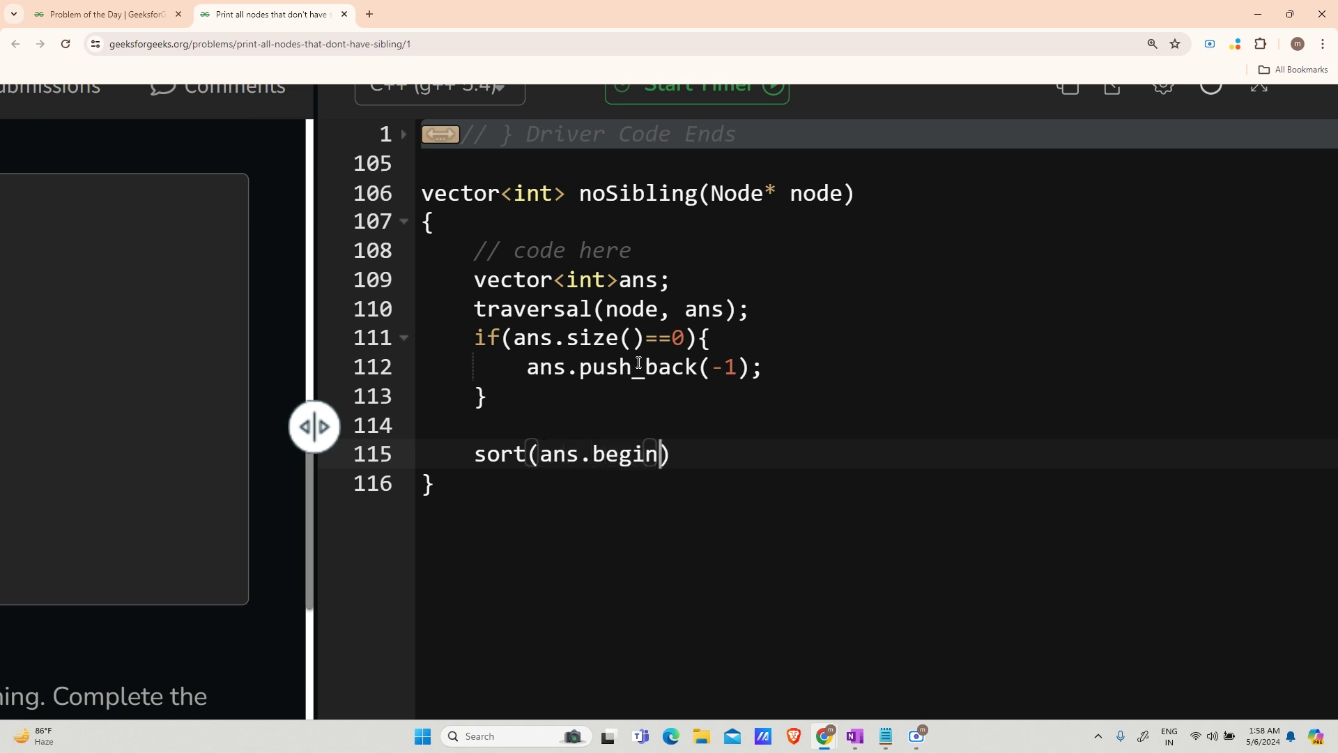
pyautogui.write('(), an')
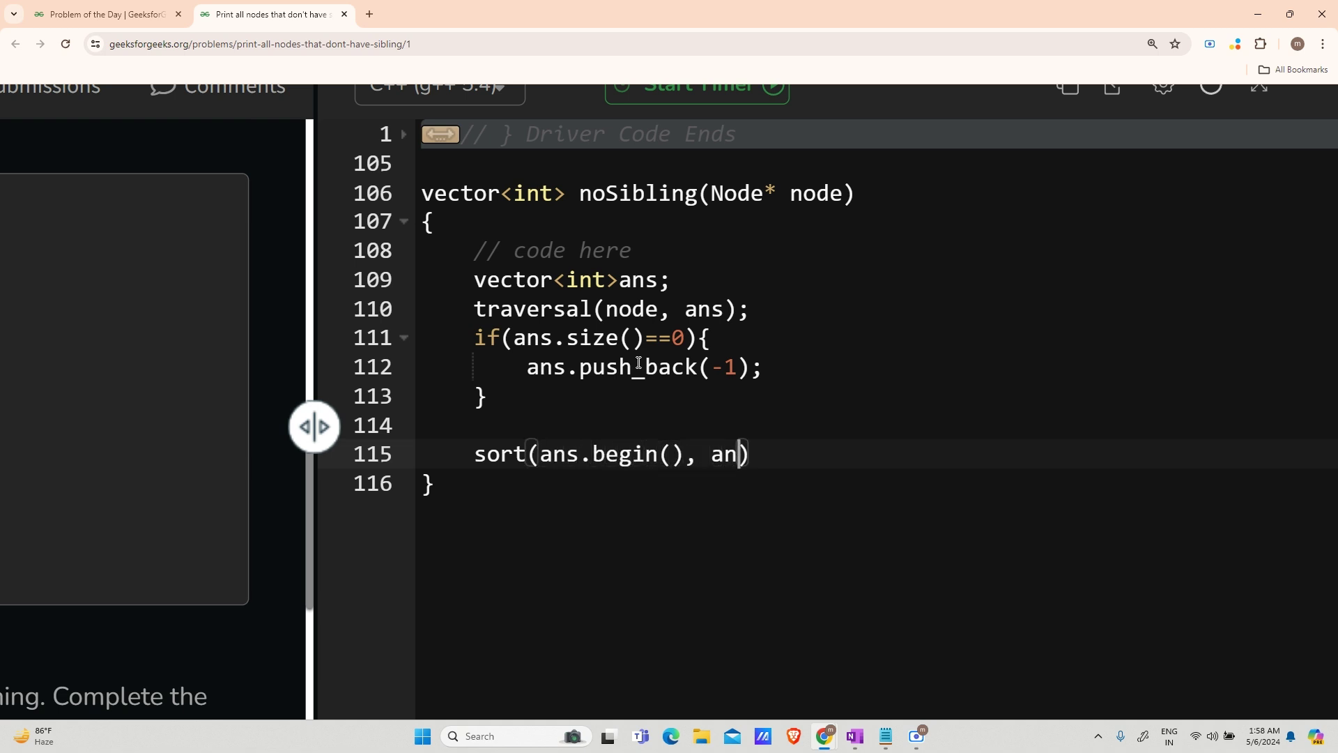
pyautogui.write('s.ne')
pyautogui.press('BackSpace')
pyautogui.press('BackSpace')
pyautogui.write('end(')
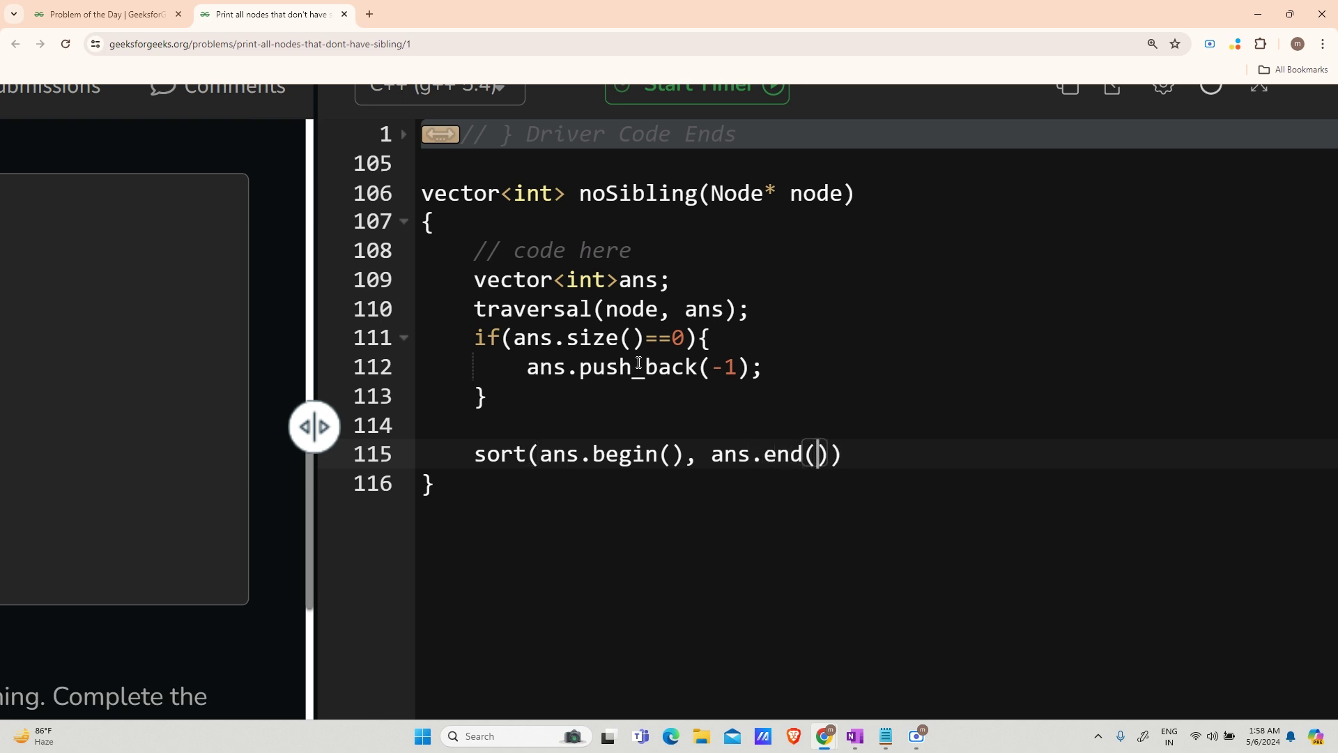
pyautogui.write('));')
pyautogui.press('Return')
pyautogui.write('return')
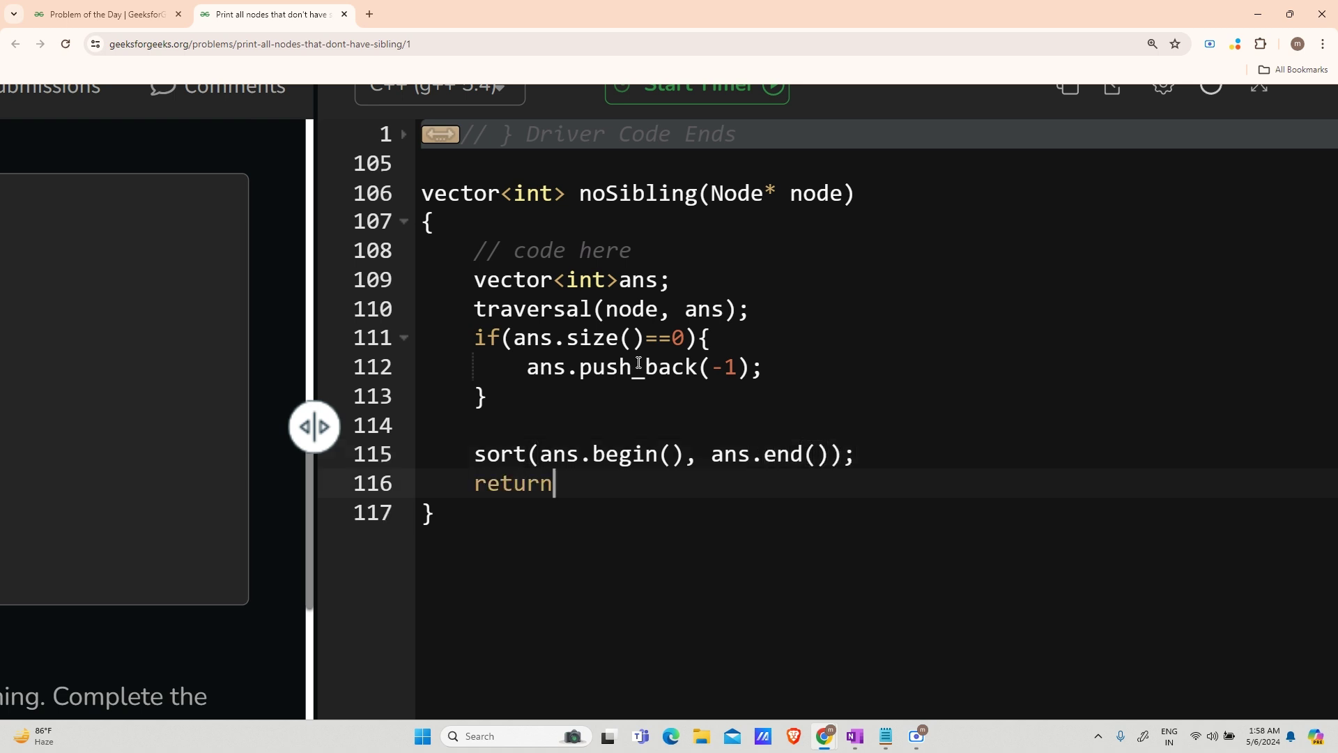
pyautogui.write(' ans;')
# Step: Write the traversal helper with an if(node) check and an if(node->left && !node->right) branch pushing node->left->data
pyautogui.click(579, 193)
pyautogui.press('Return')
pyautogui.press('Return')
pyautogui.press('Up')
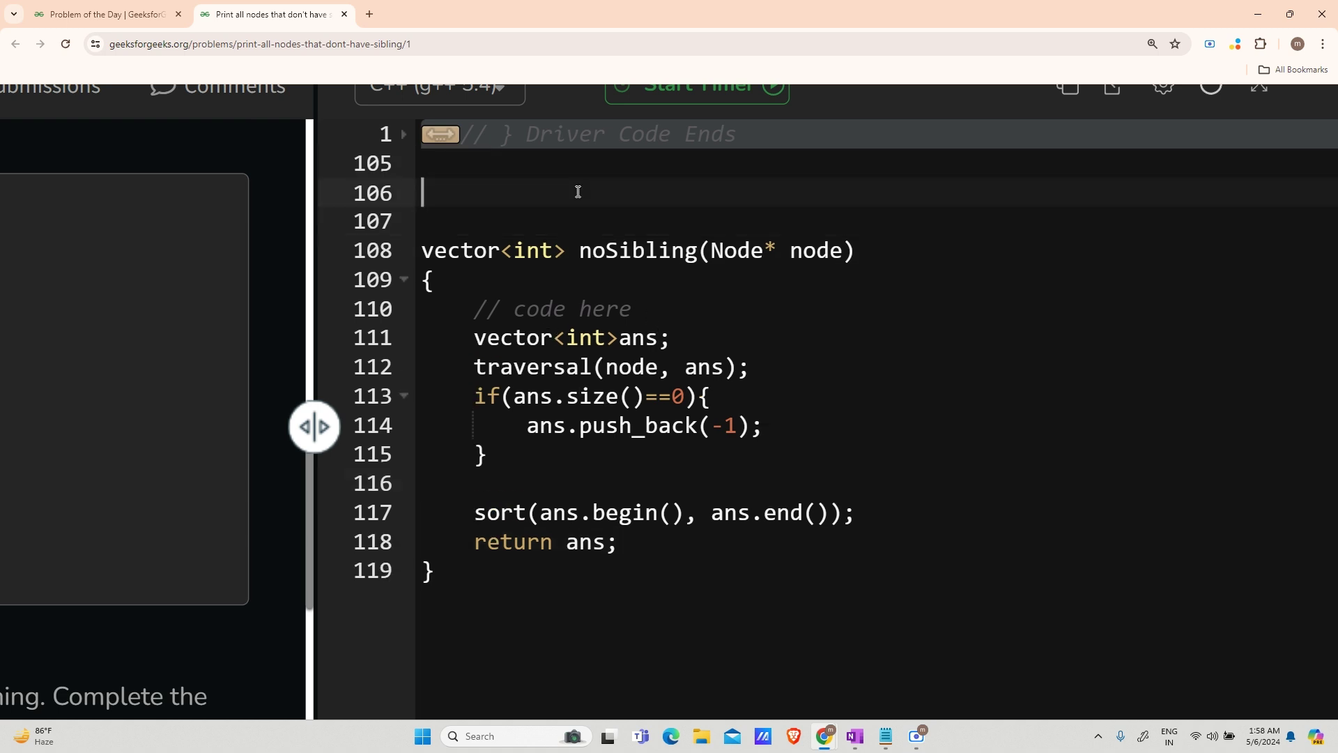
pyautogui.write('void trav')
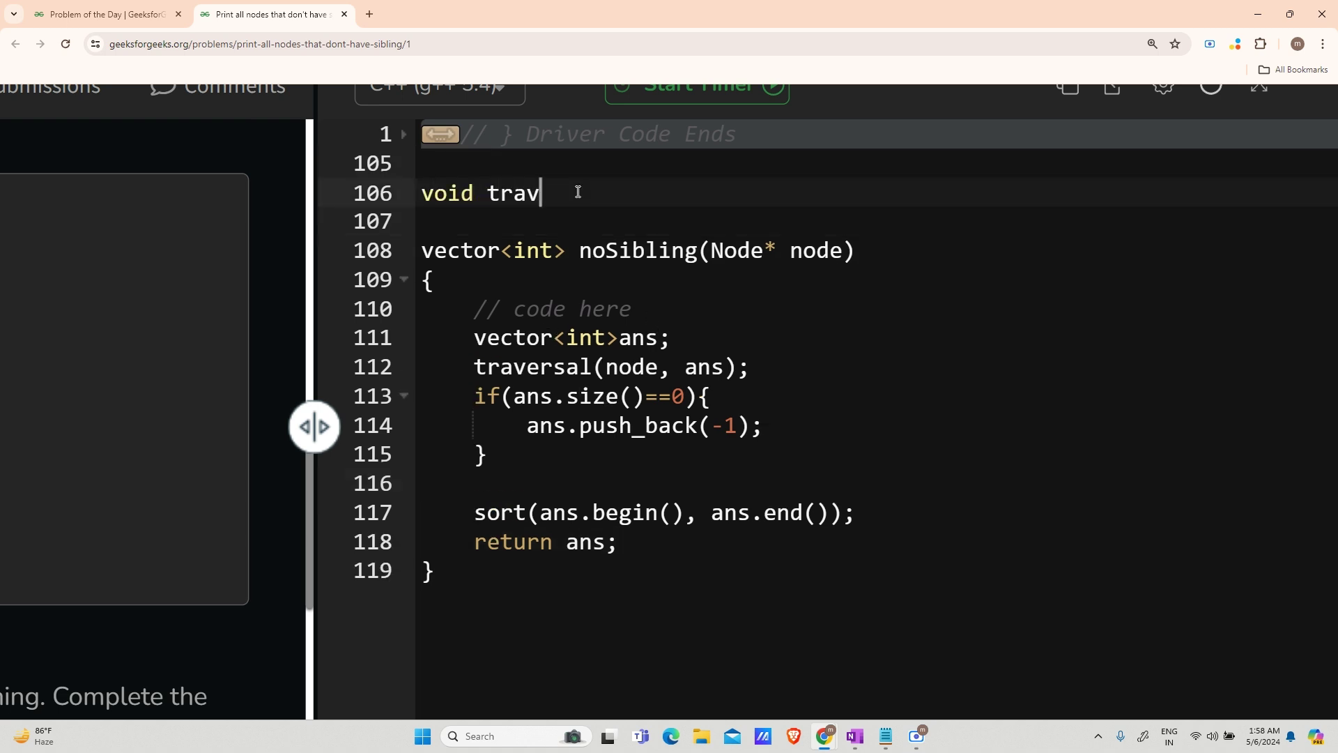
pyautogui.write('ersal(')
pyautogui.write('Node*')
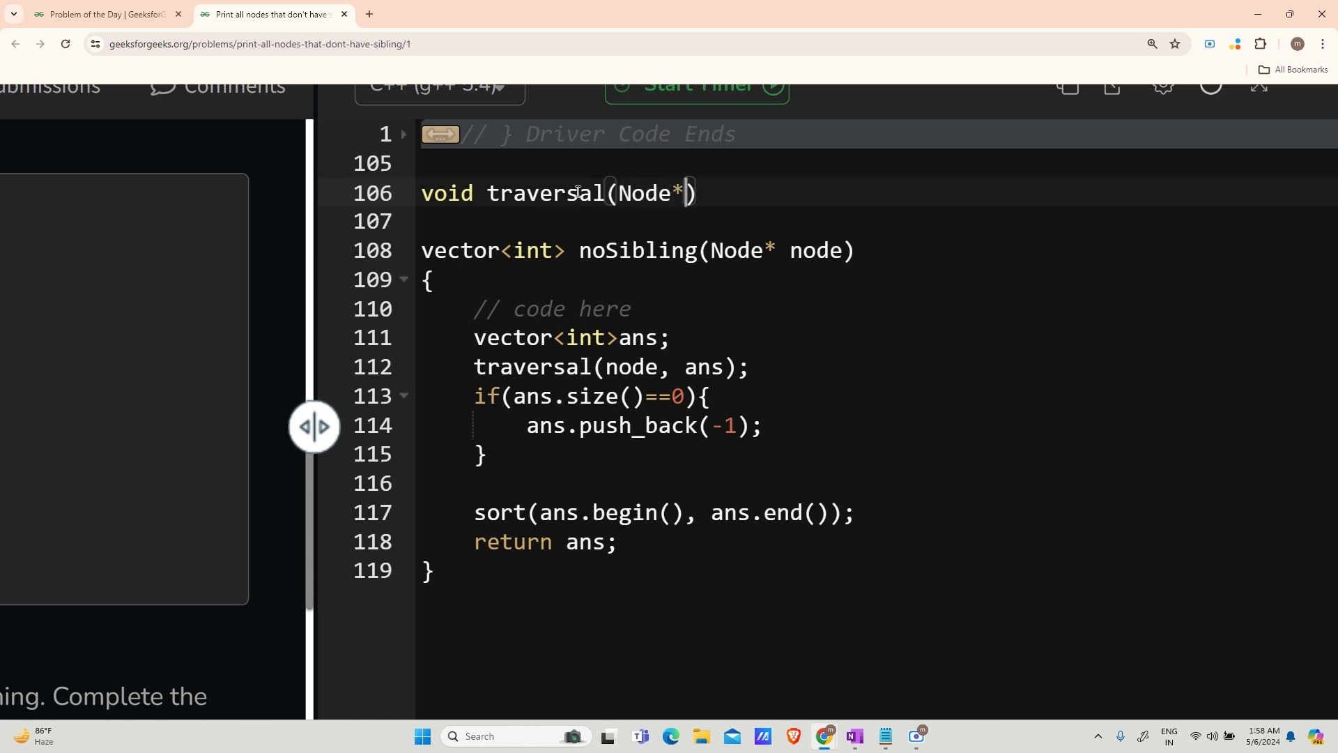
pyautogui.write('node, vector<')
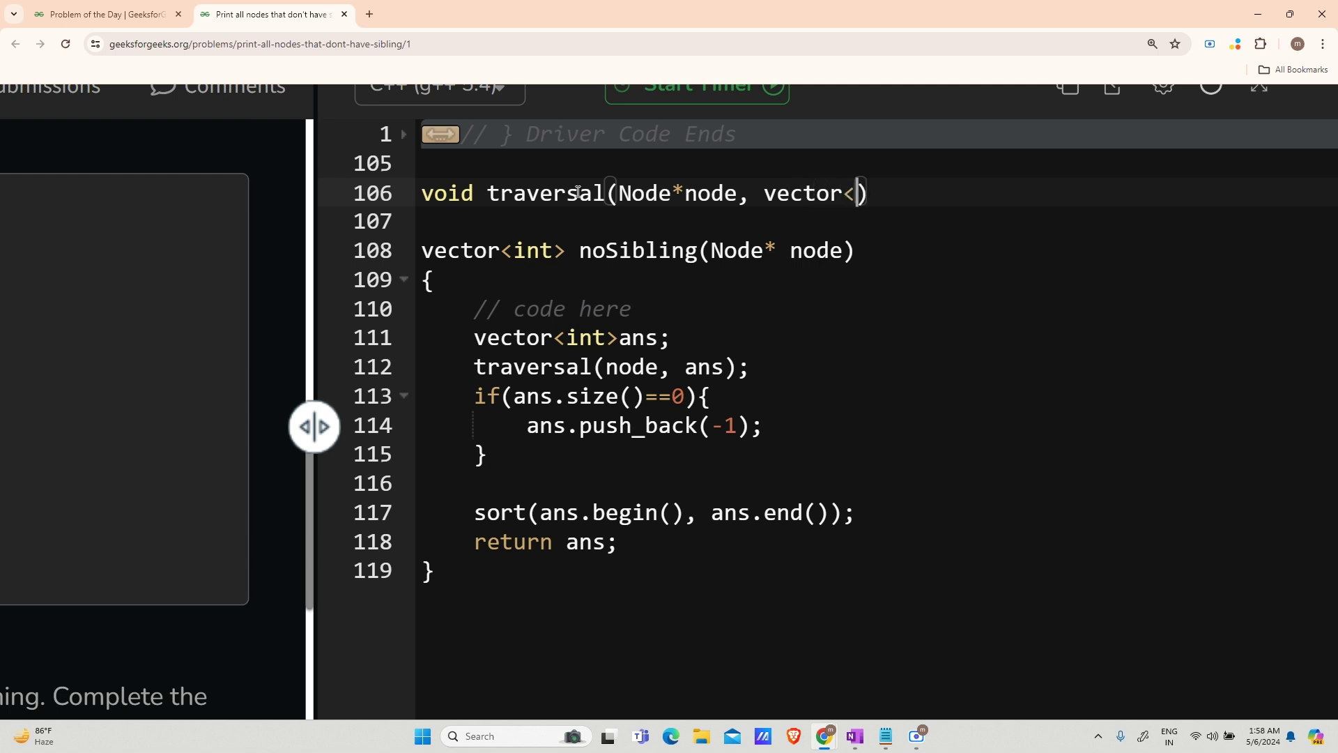
pyautogui.write('int>&ans')
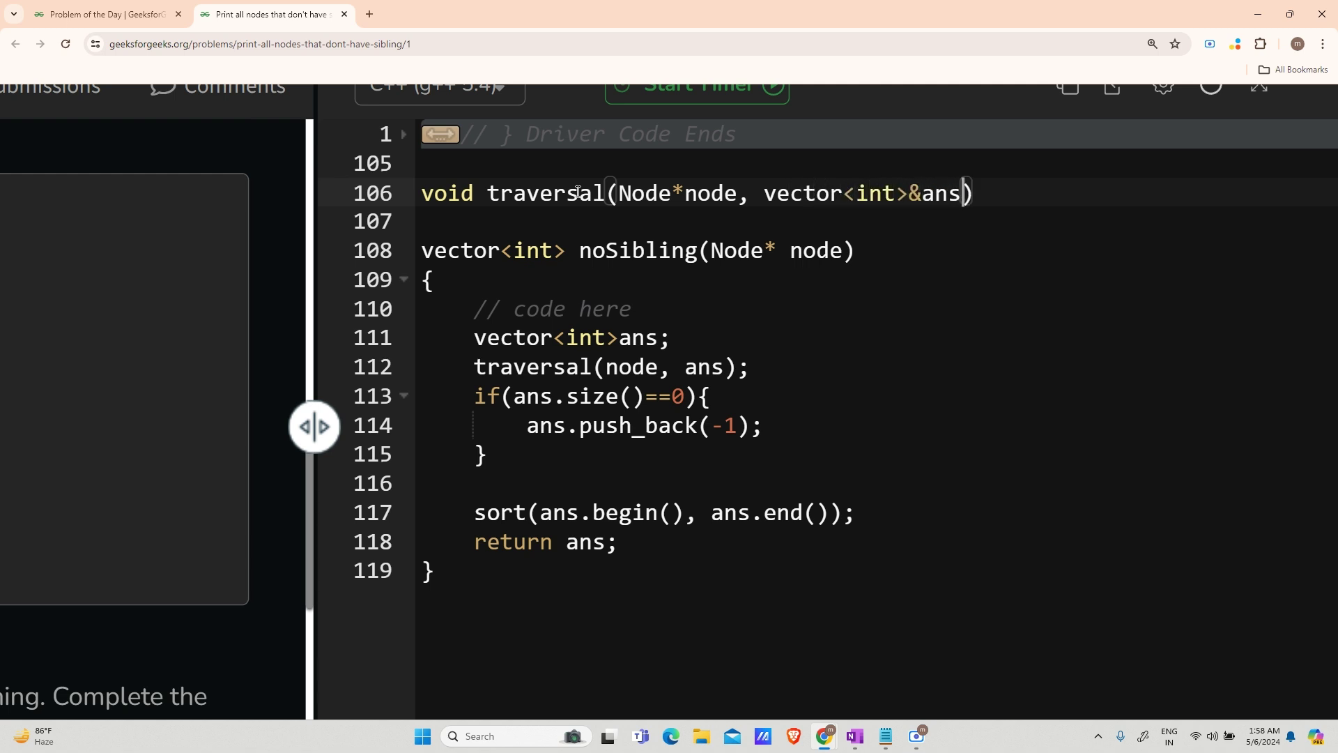
pyautogui.write('){')
pyautogui.press('Return')
pyautogui.write('if(')
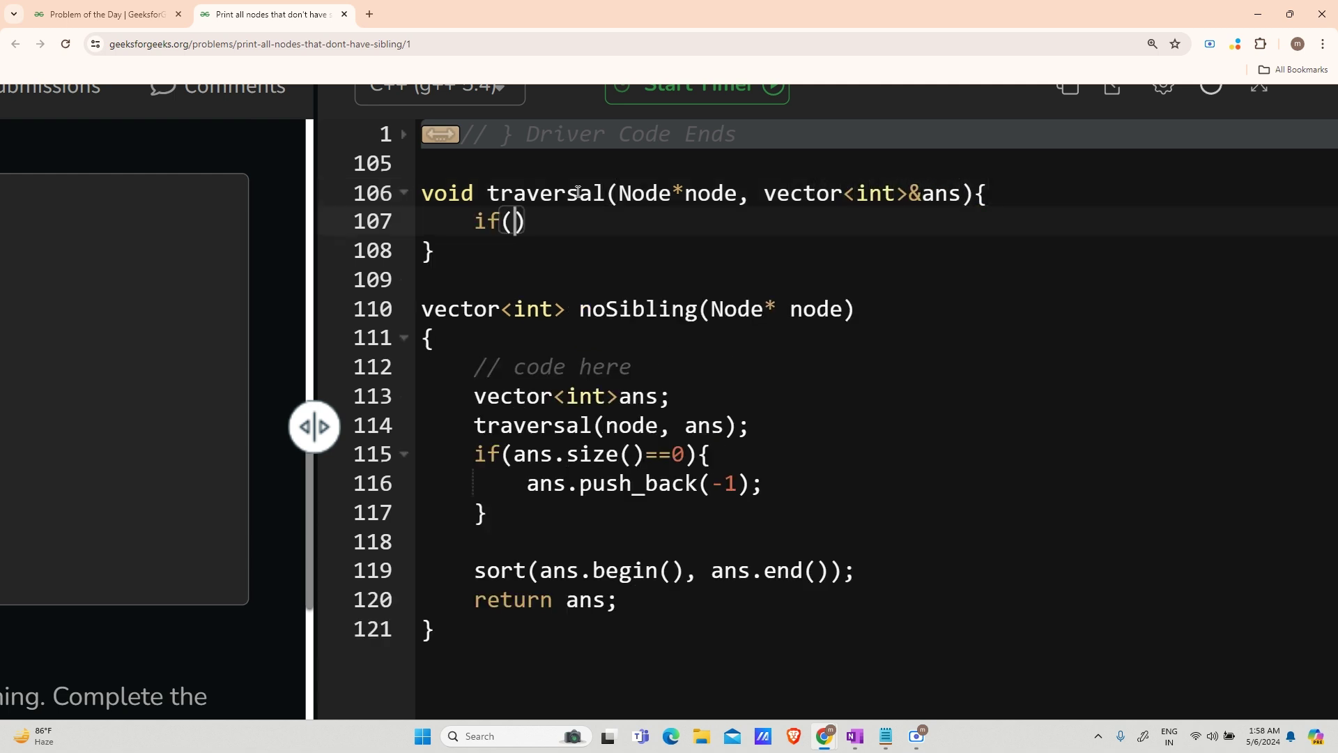
pyautogui.write('node)')
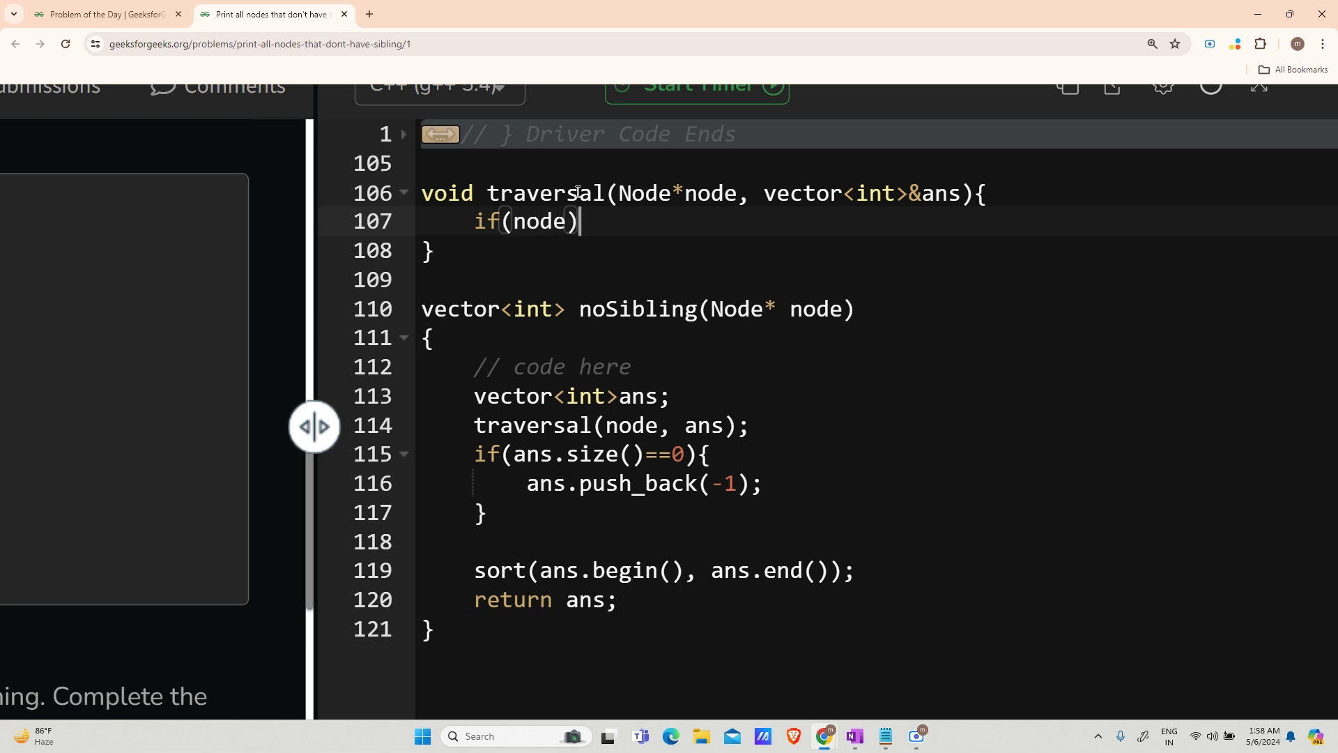
pyautogui.write('{')
pyautogui.press('Return')
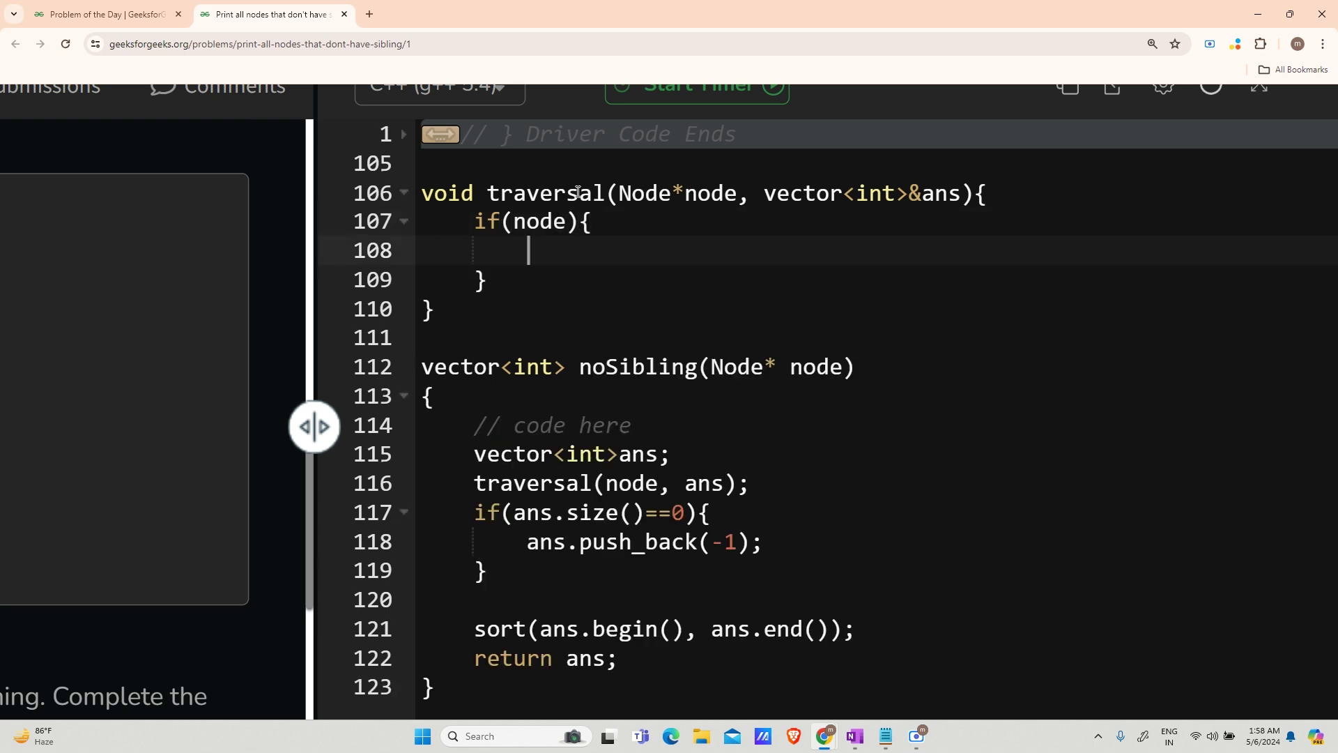
pyautogui.write('if(no')
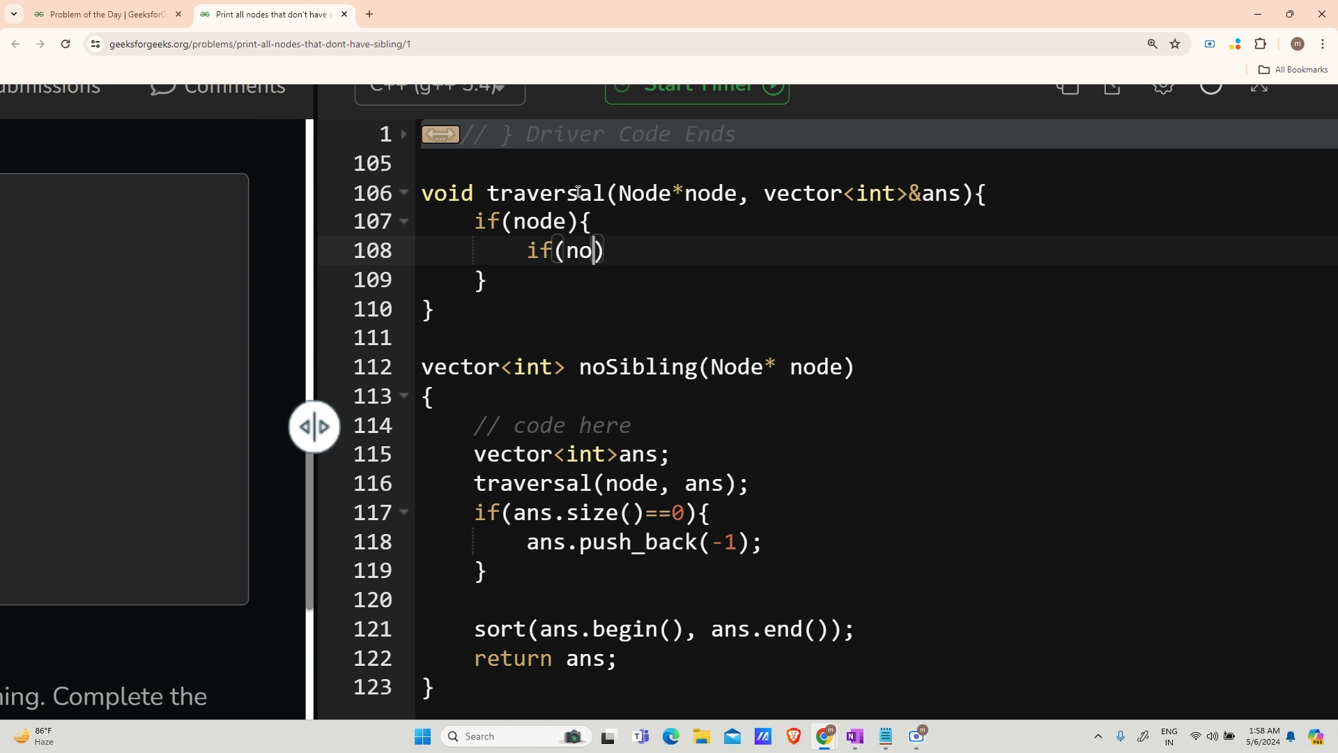
pyautogui.write('de->left ')
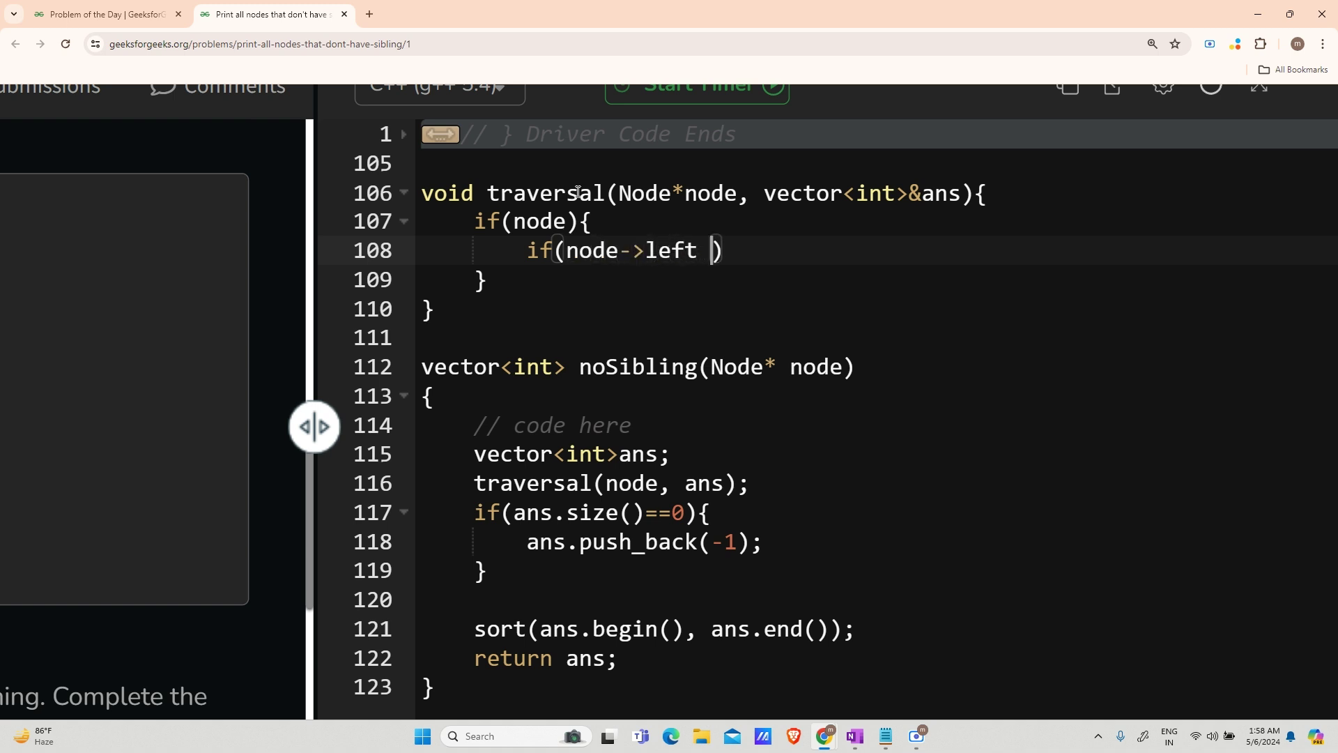
pyautogui.write('&& !node')
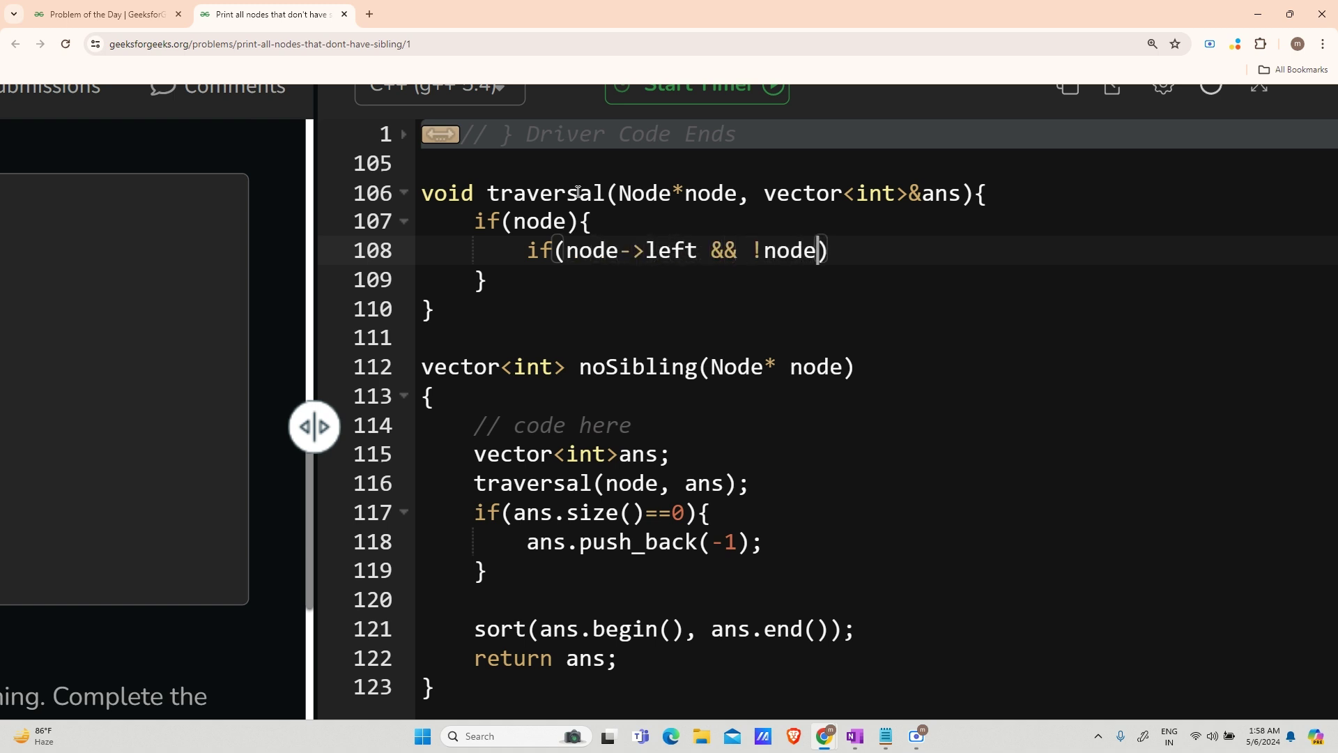
pyautogui.write('->right){')
pyautogui.press('Return')
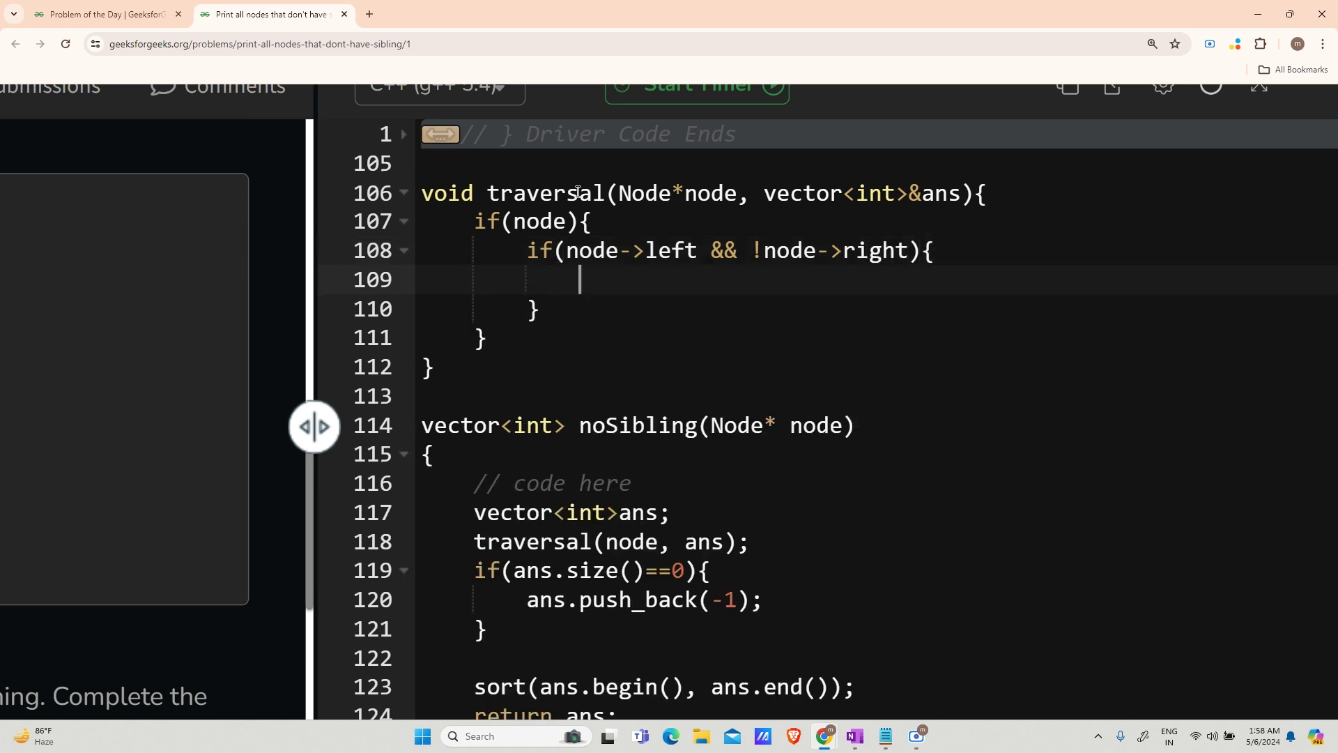
pyautogui.write('ans.push_bac')
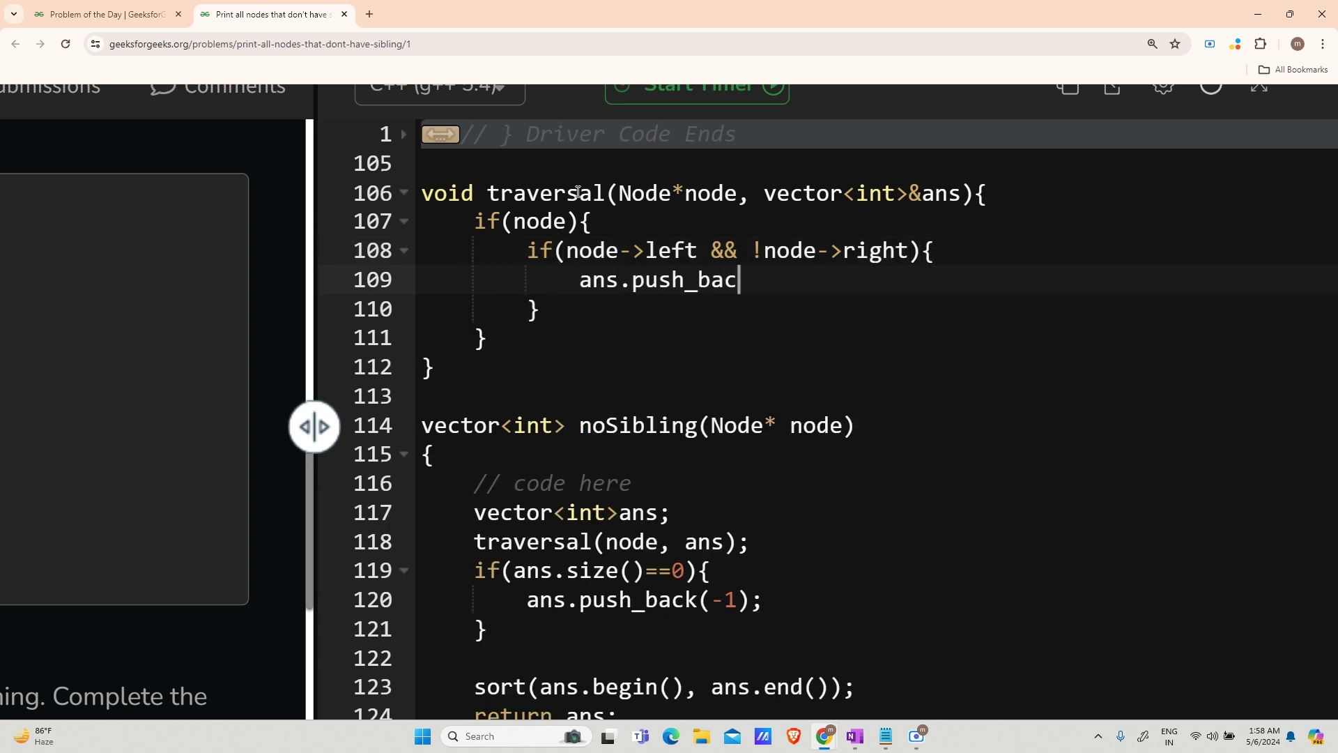
pyautogui.write('k(node->')
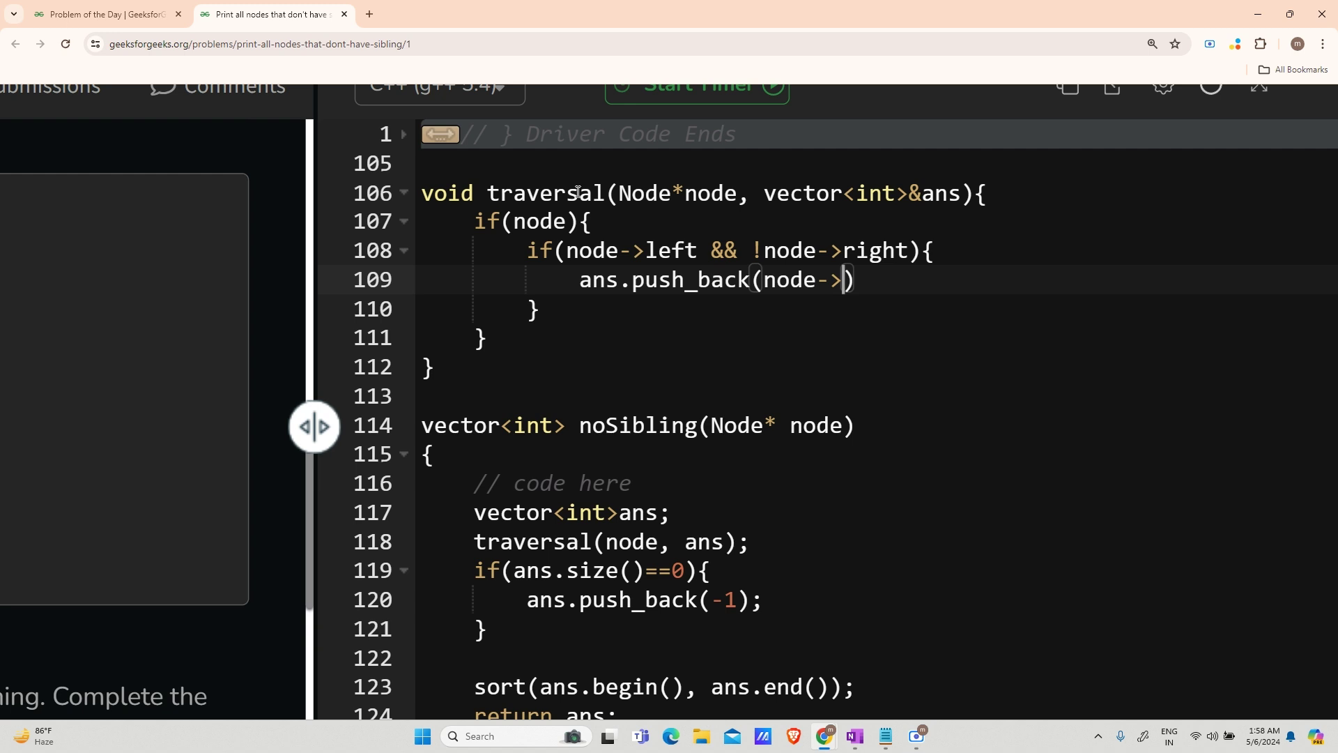
pyautogui.write('left->data')
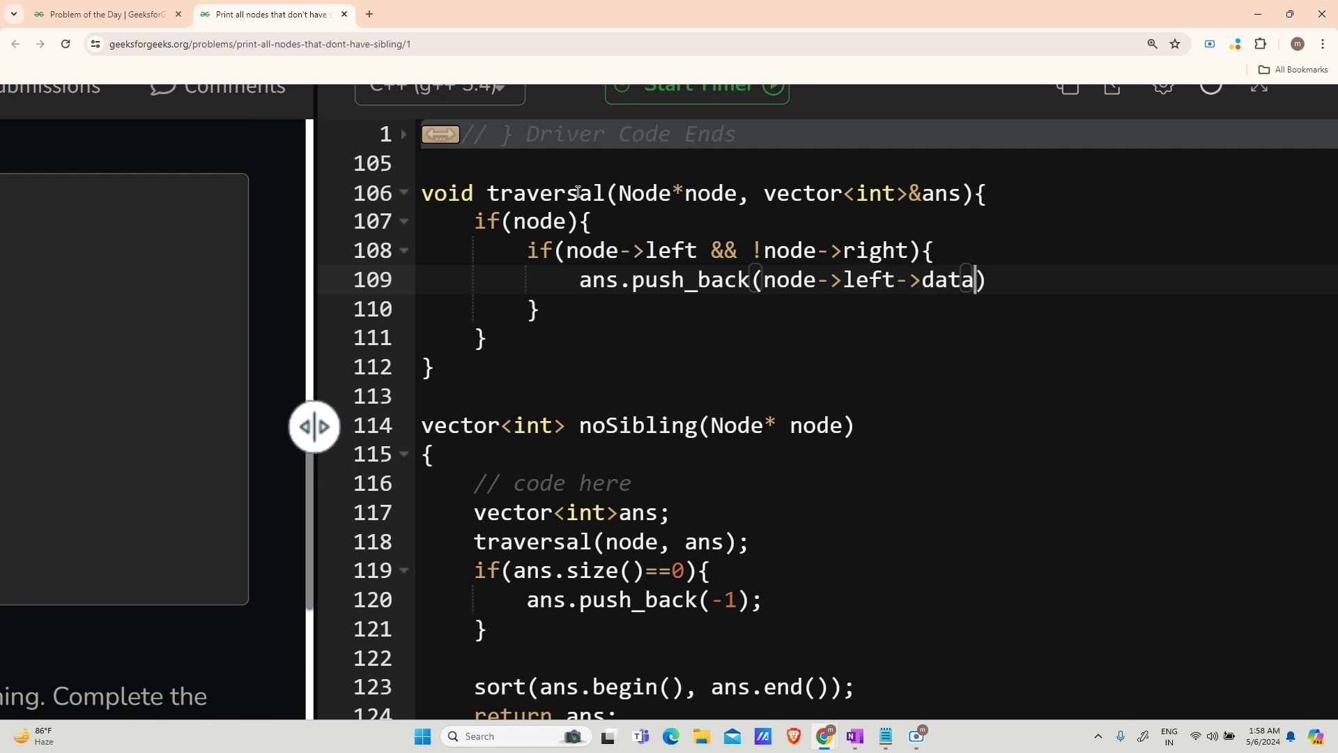
pyautogui.write(');')
# Step: Add an if(!node->left && node->right) branch calling ans.push_back(node->right->data)
pyautogui.press('Down')
pyautogui.press('Return')
pyautogui.write('if(no')
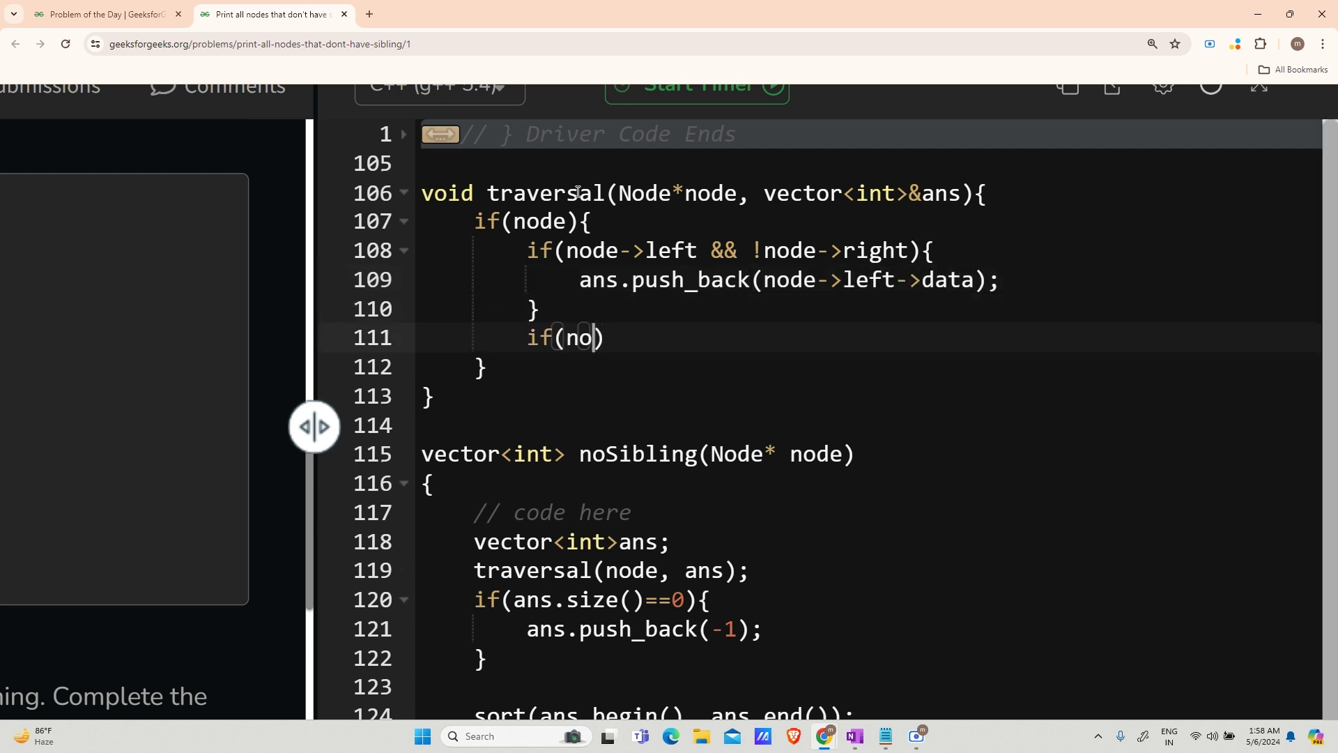
pyautogui.write('de->lef')
pyautogui.press('Left')
pyautogui.press('Left')
pyautogui.press('Left')
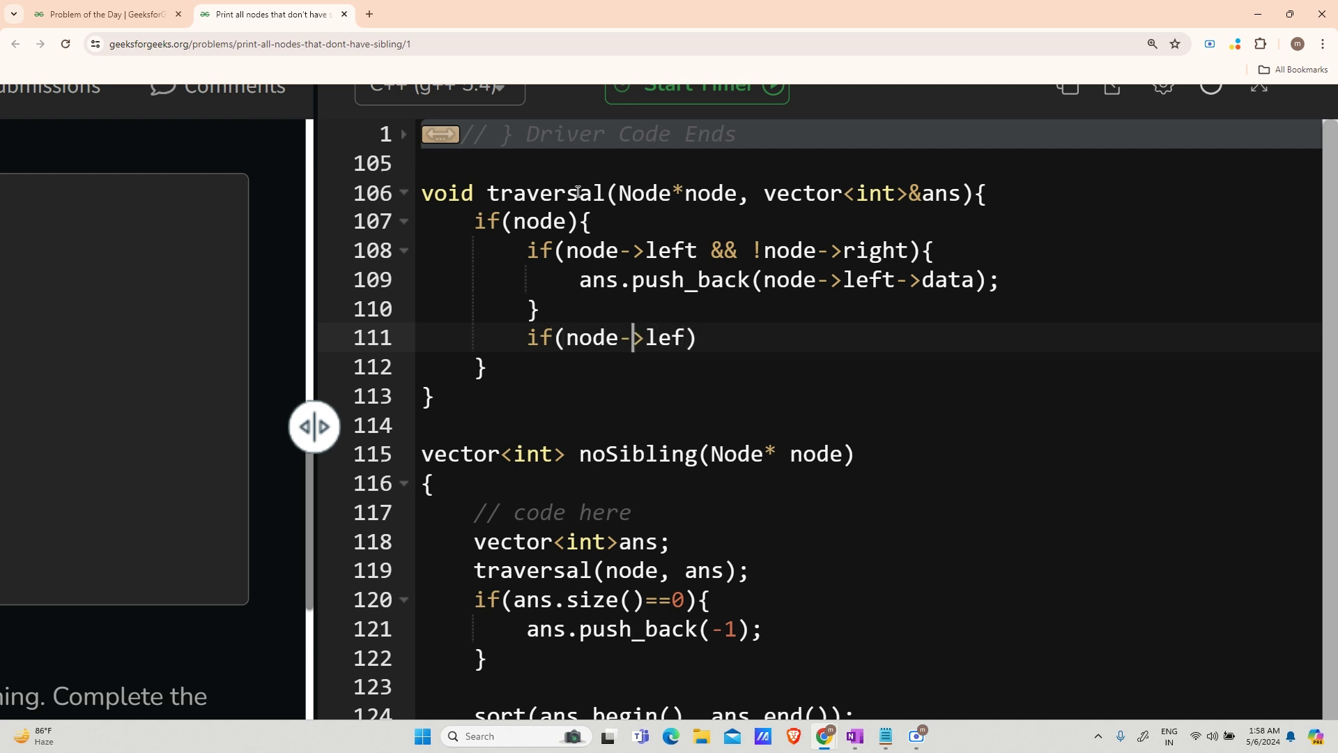
pyautogui.press('Left')
pyautogui.press('Left')
pyautogui.press('Left')
pyautogui.press('Left')
pyautogui.press('Left')
pyautogui.write('!')
pyautogui.press('Right')
pyautogui.press('Right')
pyautogui.press('Right')
pyautogui.press('Right')
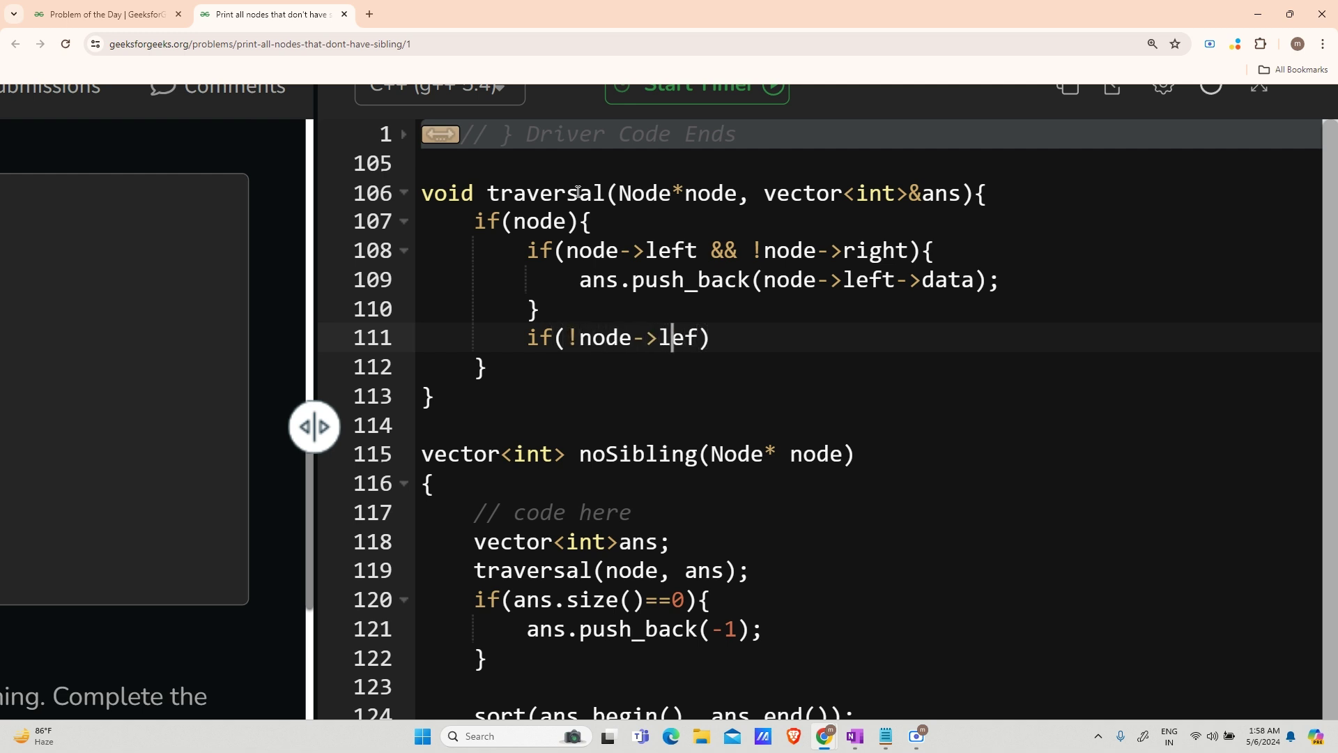
pyautogui.press('Right')
pyautogui.write('t && ')
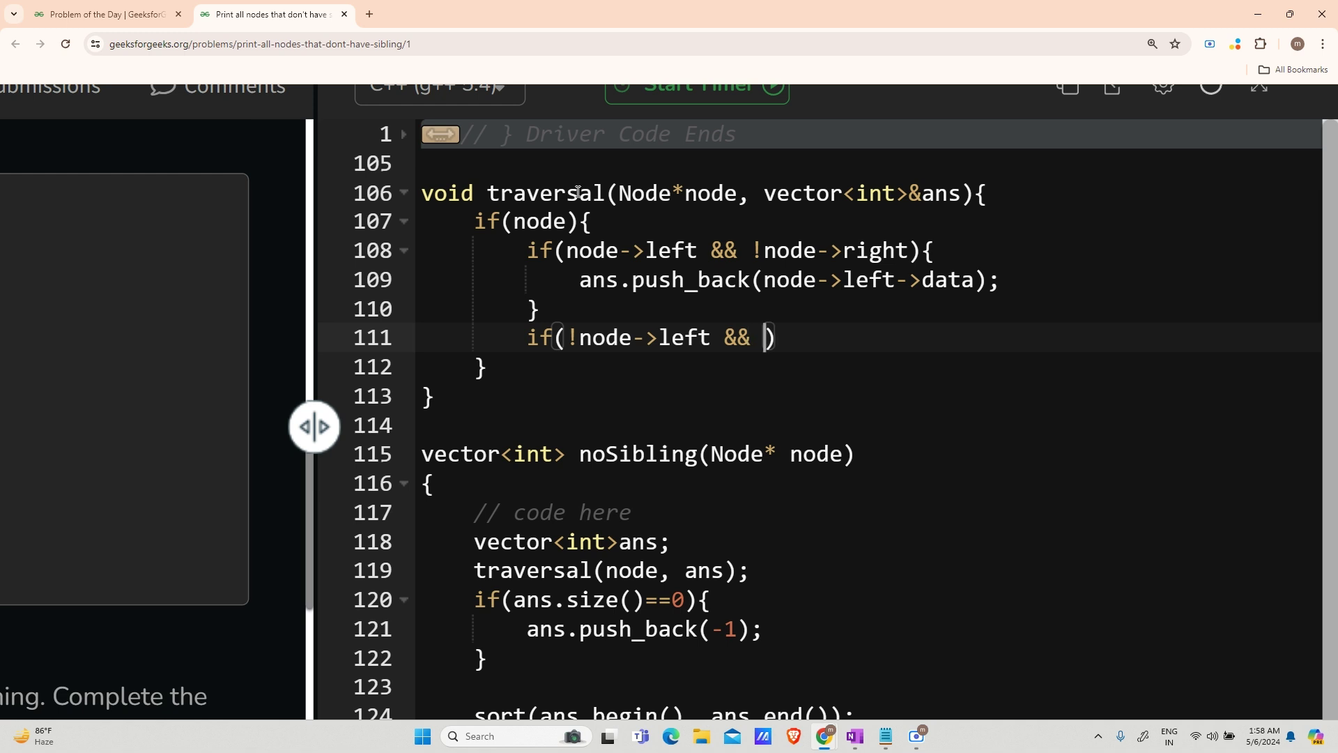
pyautogui.write('node->right')
pyautogui.press('Right')
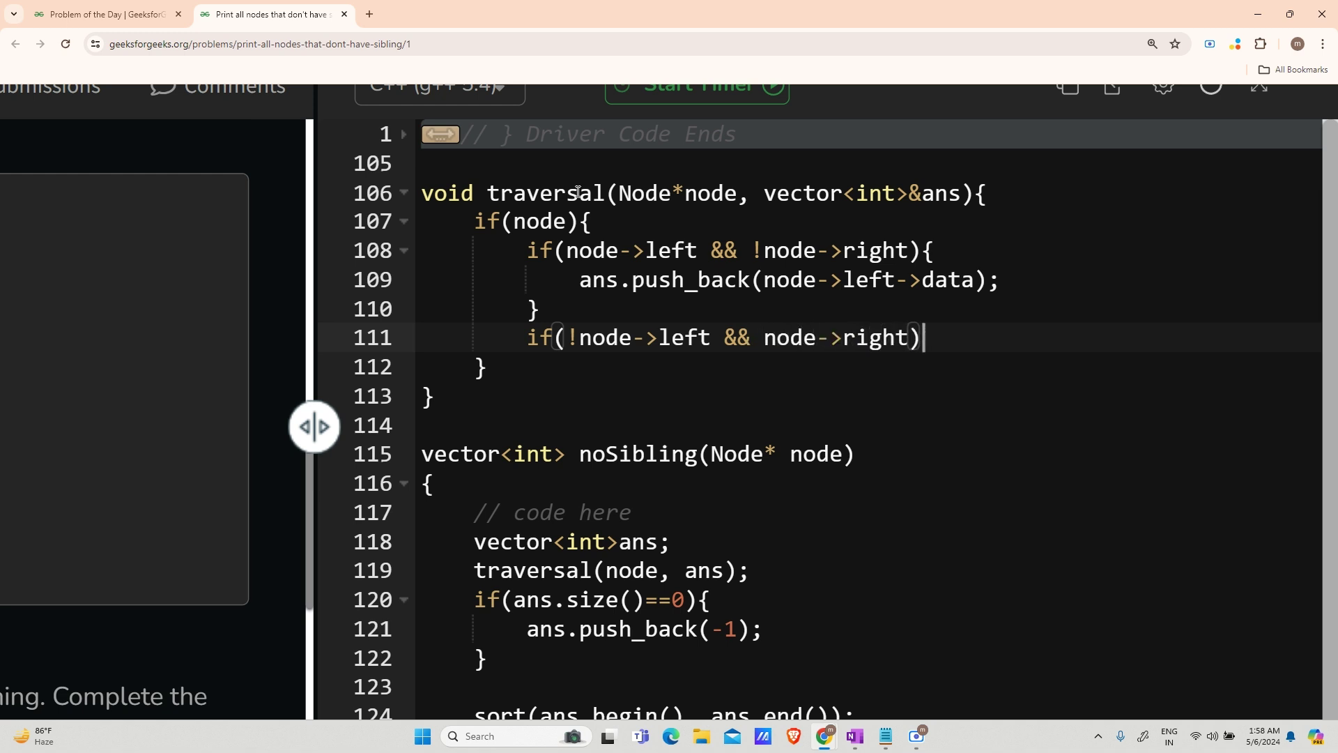
pyautogui.write('{')
pyautogui.press('Return')
pyautogui.write('ans.push')
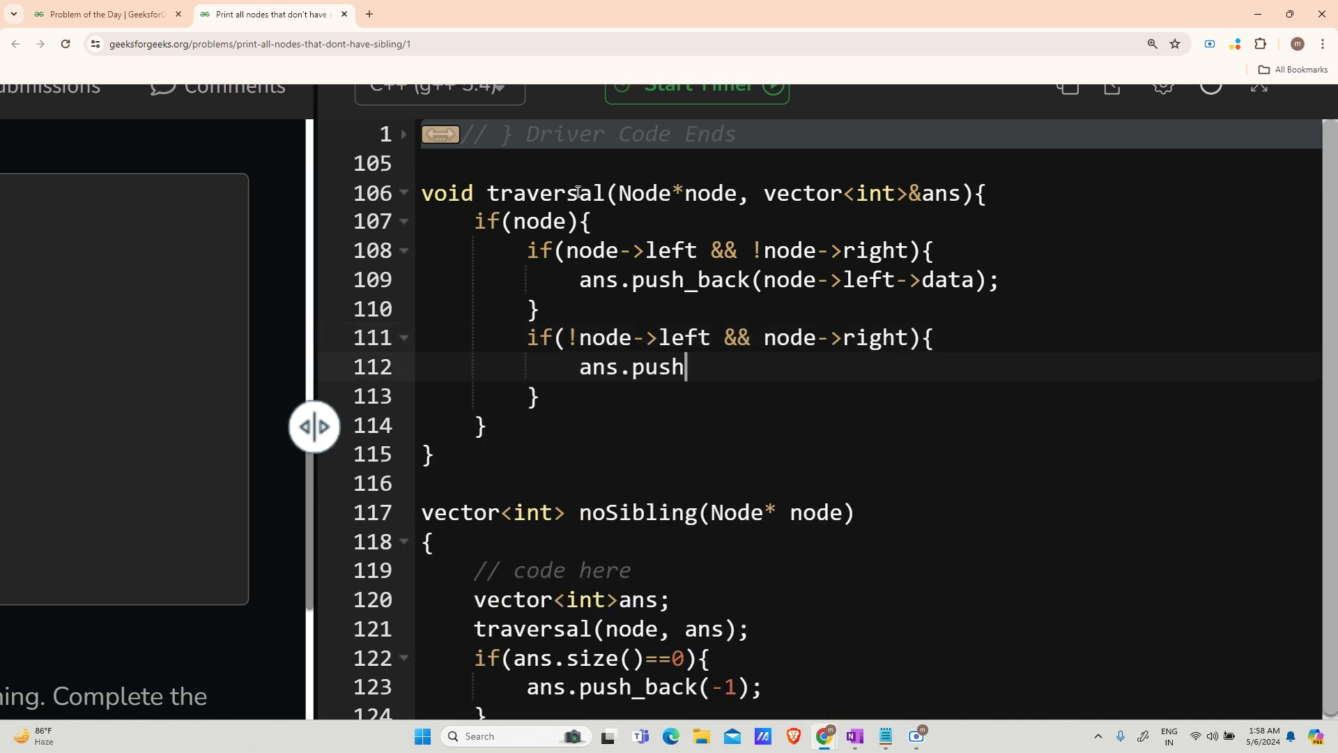
pyautogui.write('_back(')
pyautogui.write('nod')
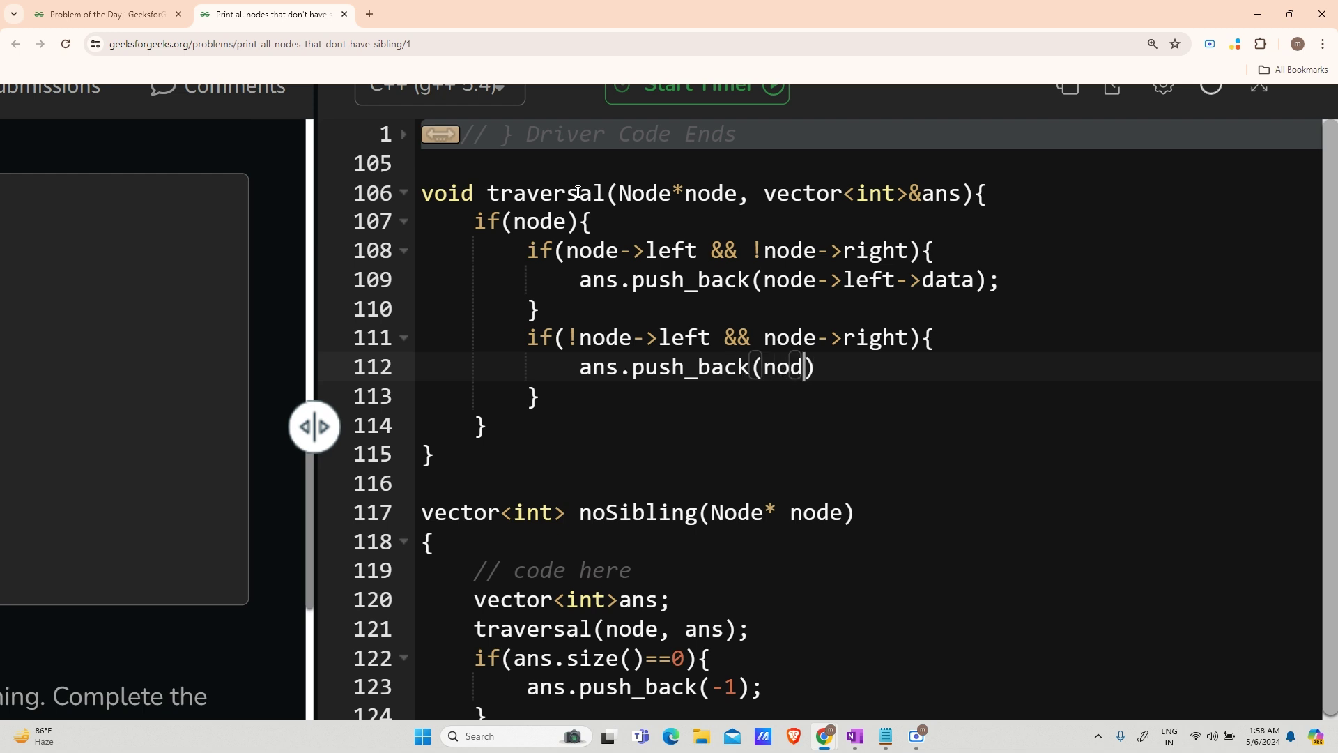
pyautogui.write('e->ri')
pyautogui.press('BackSpace')
pyautogui.write('ight->d')
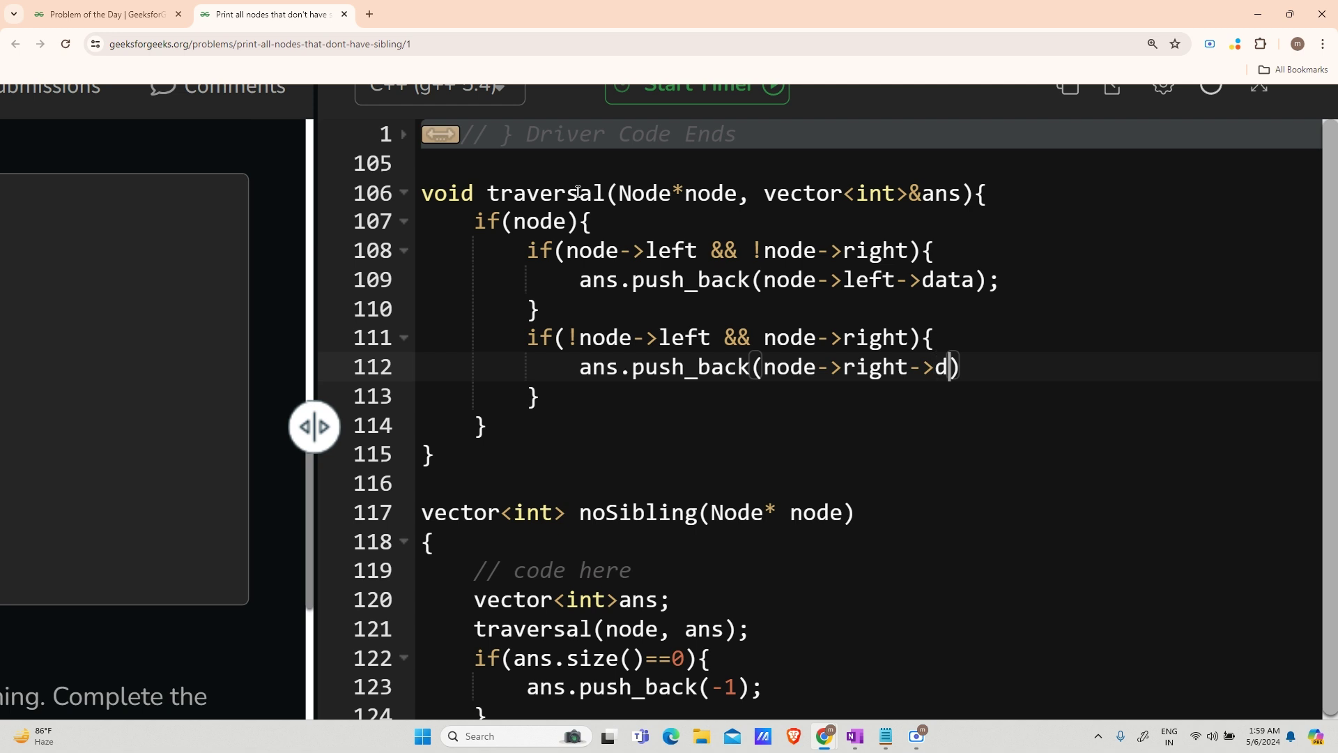
pyautogui.write('ata);')
pyautogui.press('Down')
pyautogui.press('Return')
pyautogui.press('Return')
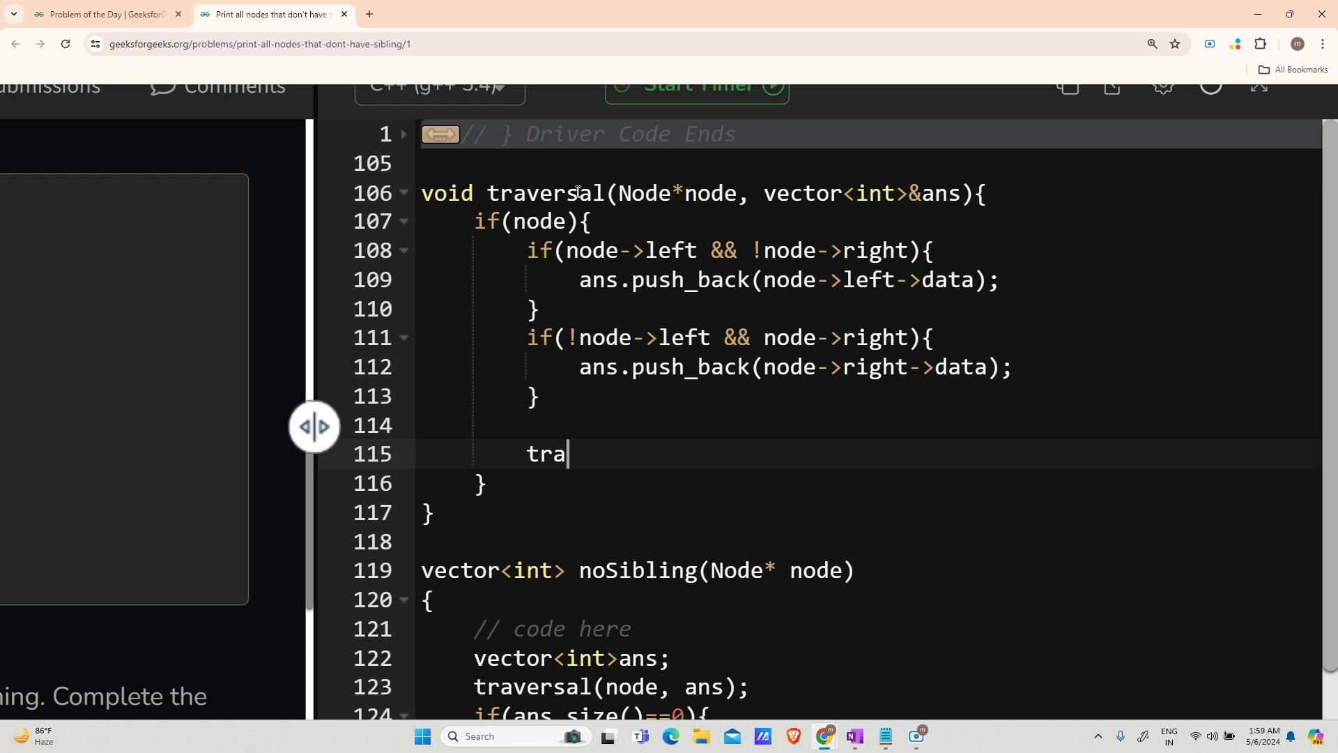
pyautogui.write('versal(no')
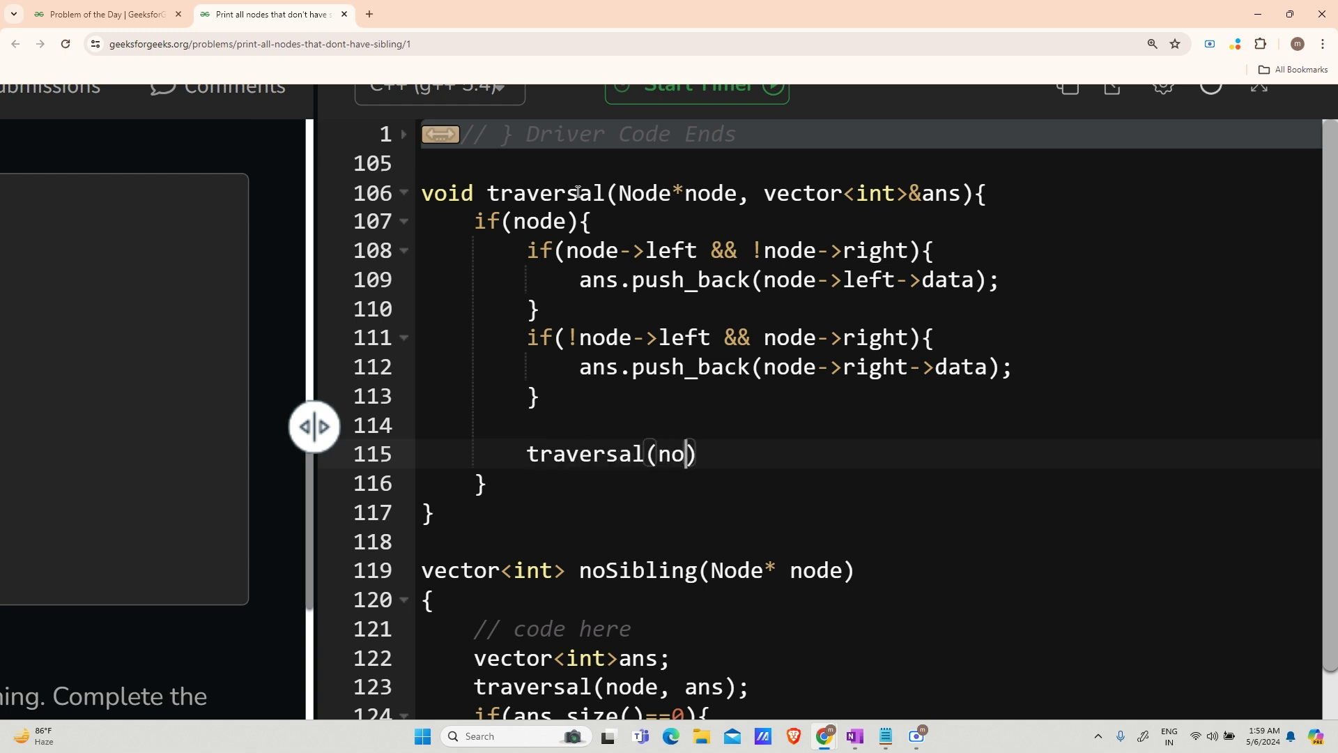
pyautogui.write('de->left, a')
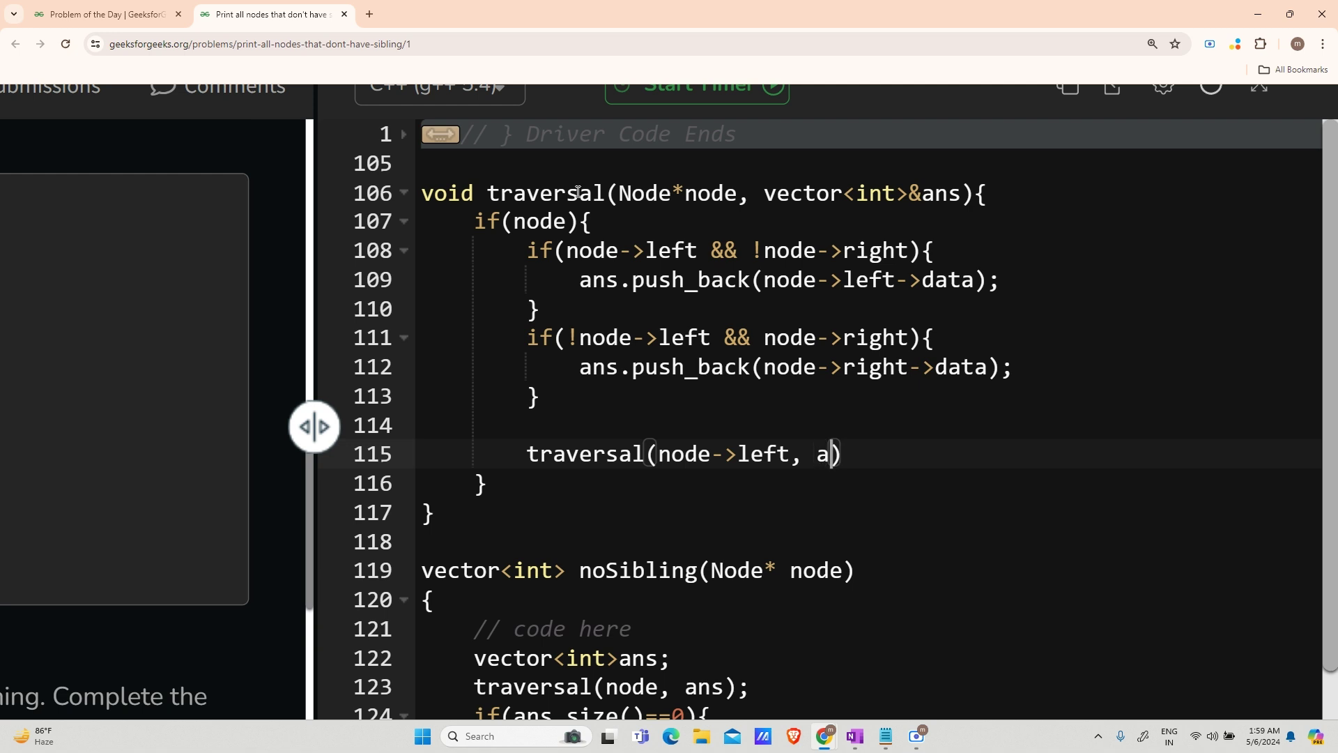
pyautogui.write('ns);')
# Step: Add traversal(node->left, ans), traversal(node->right, ans) and return; inside the if(node) block
pyautogui.press('Return')
pyautogui.write('traversal(')
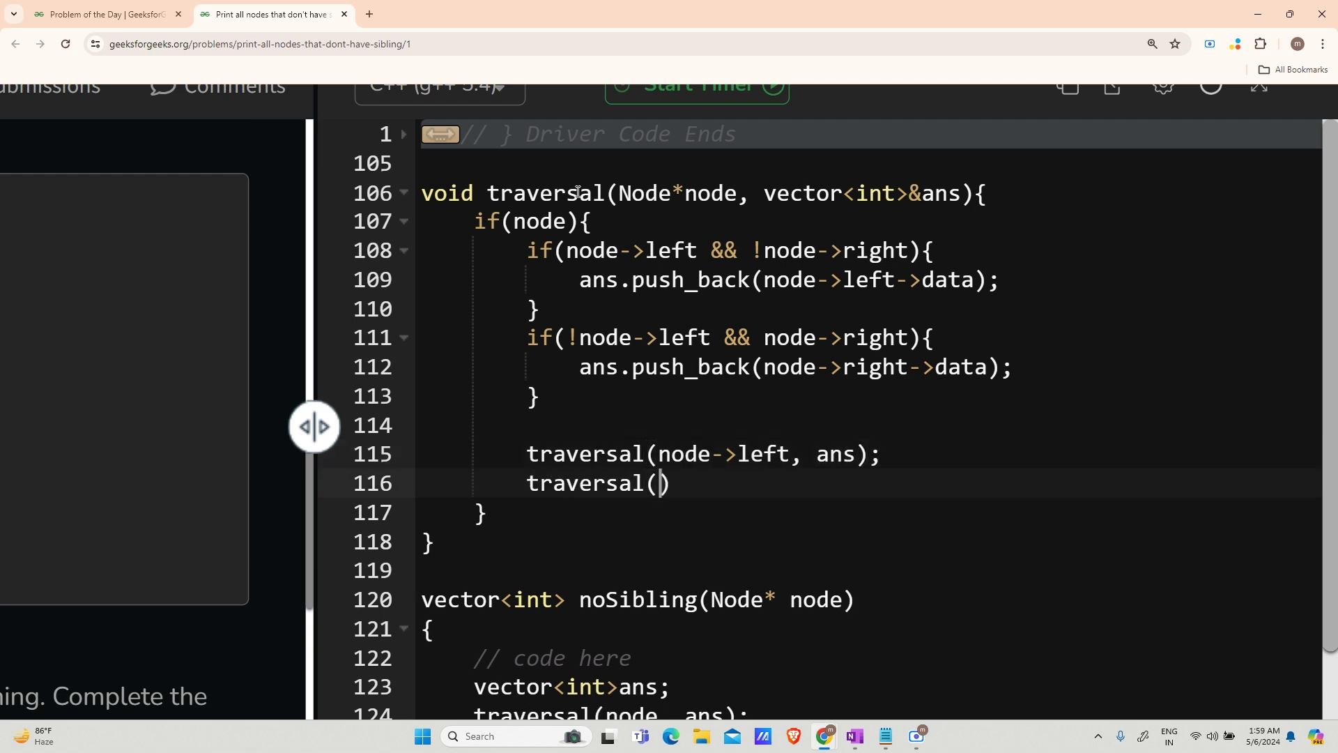
pyautogui.write('no')
pyautogui.write('de->right,')
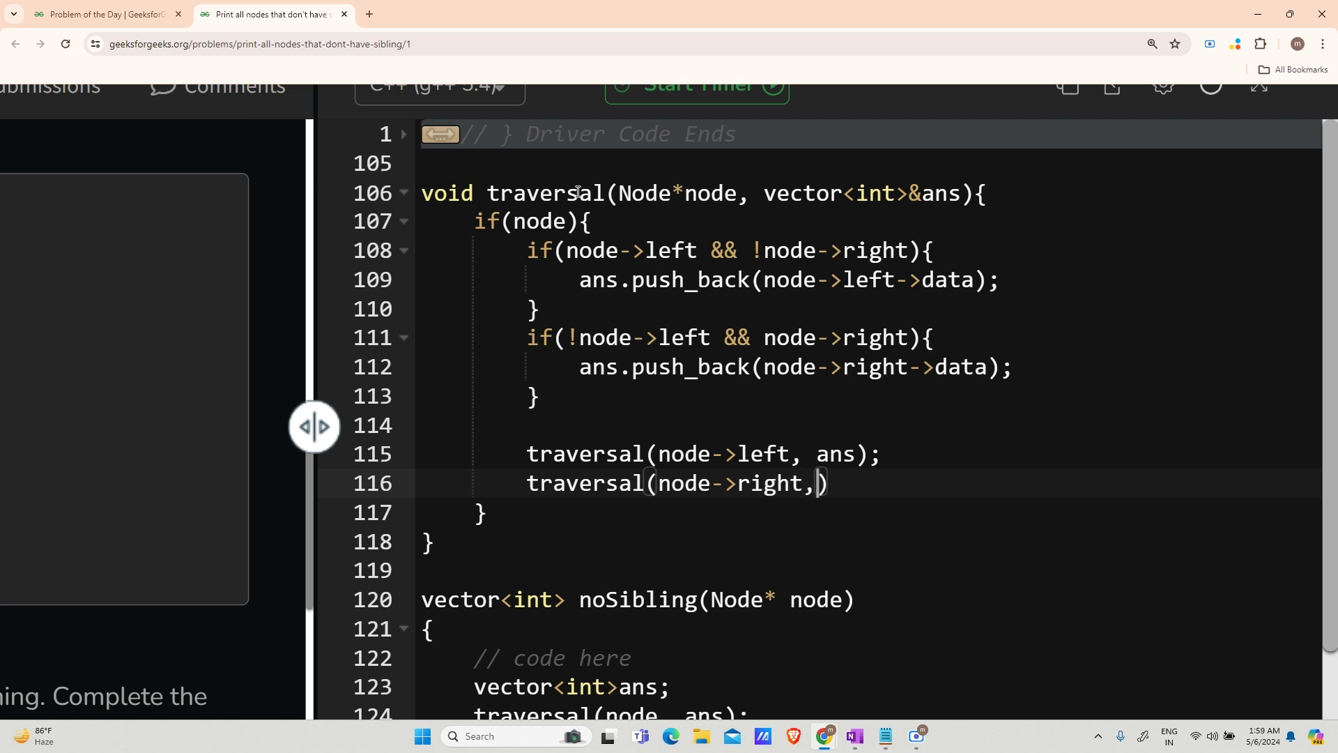
pyautogui.write(' ans')
pyautogui.press('Return')
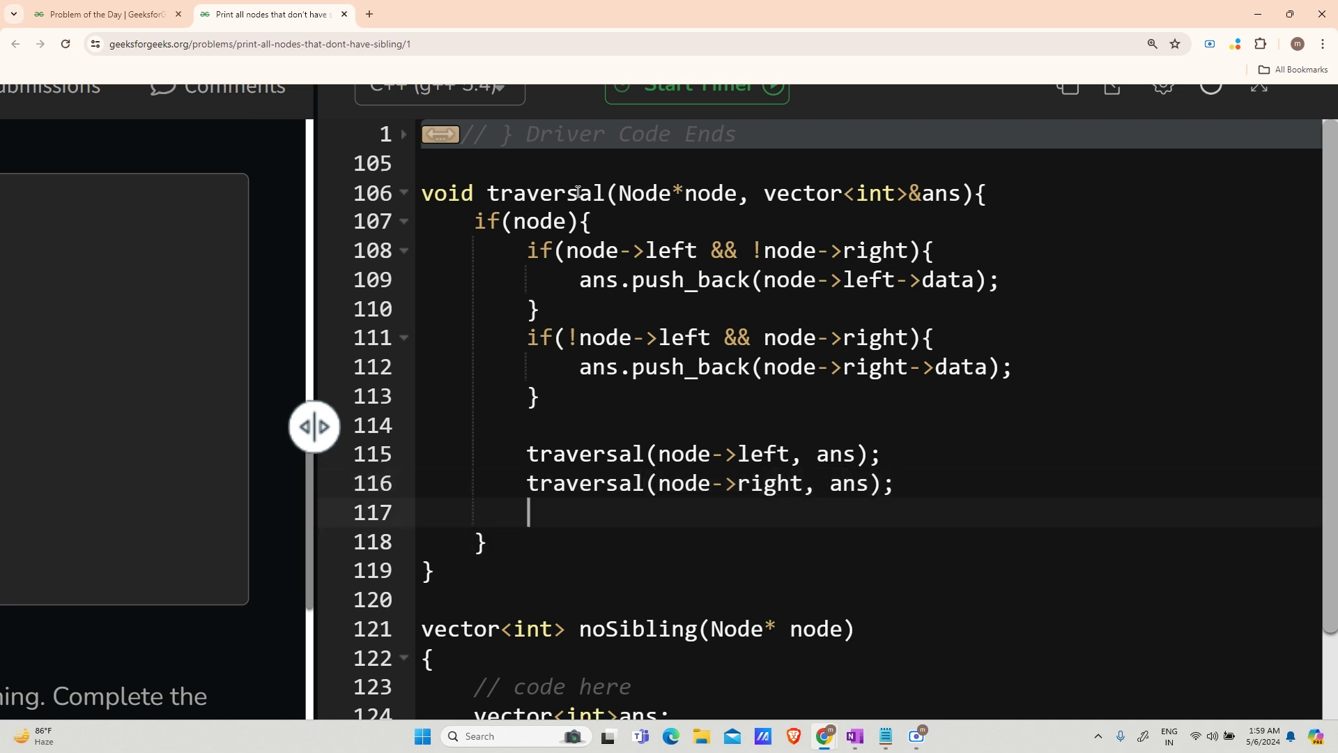
pyautogui.press('Return')
pyautogui.write('return;')
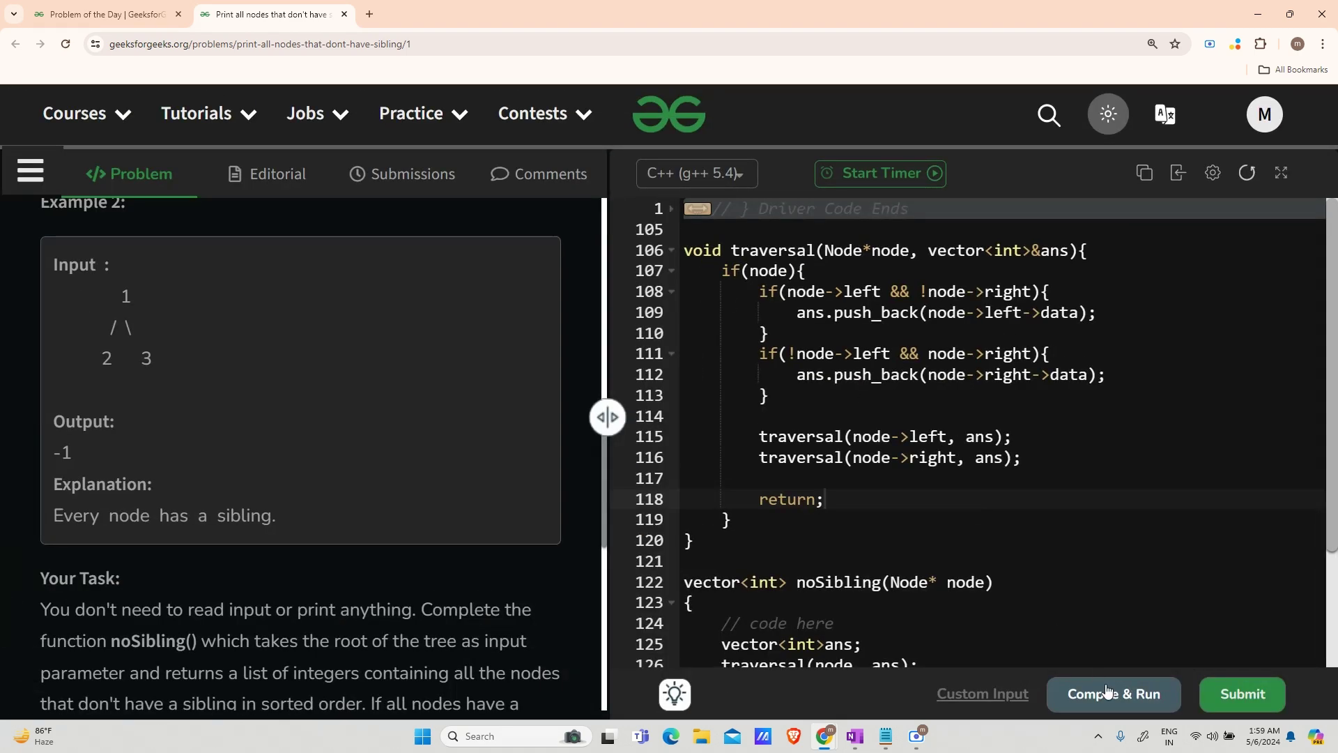
# Step: Compile & Run on sample input 37 20 N 113, confirming the output 20 113
pyautogui.click(1106, 691)
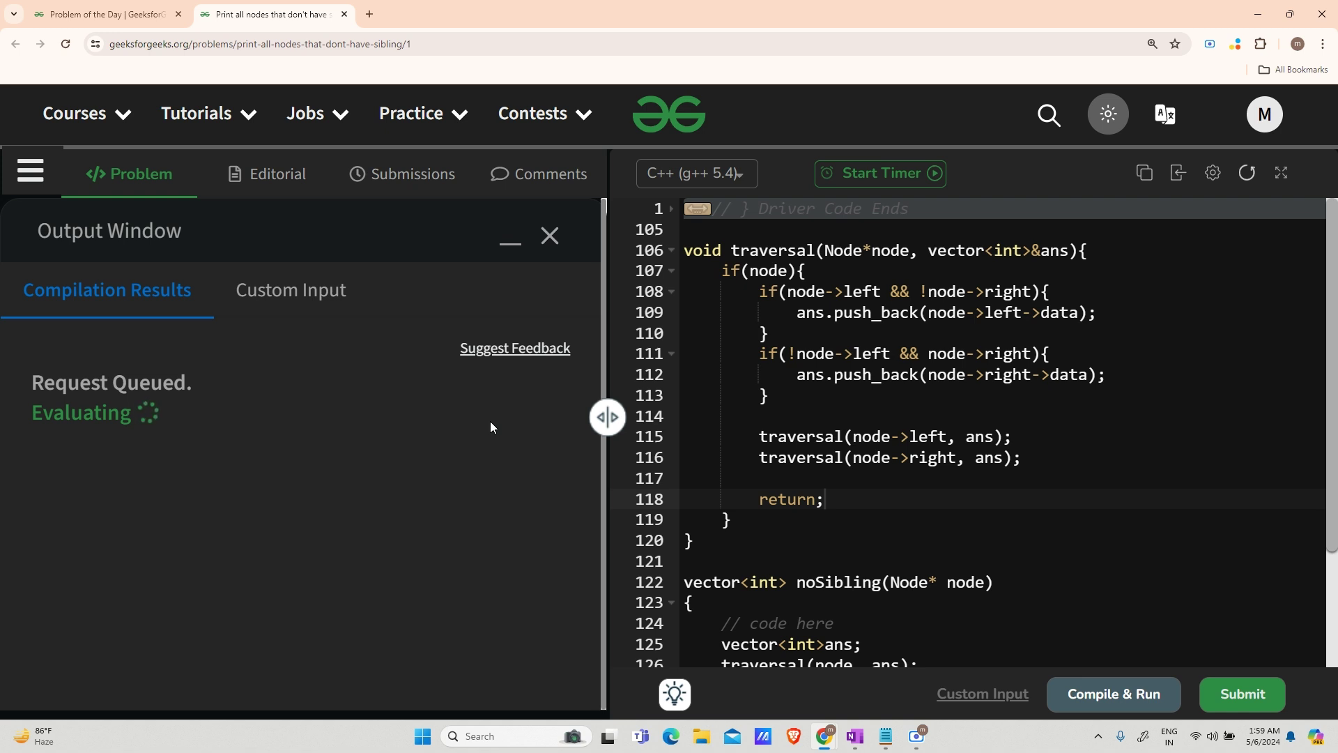
# Step: Submit the solution for evaluation against all 1115 test cases
pyautogui.click(1245, 701)
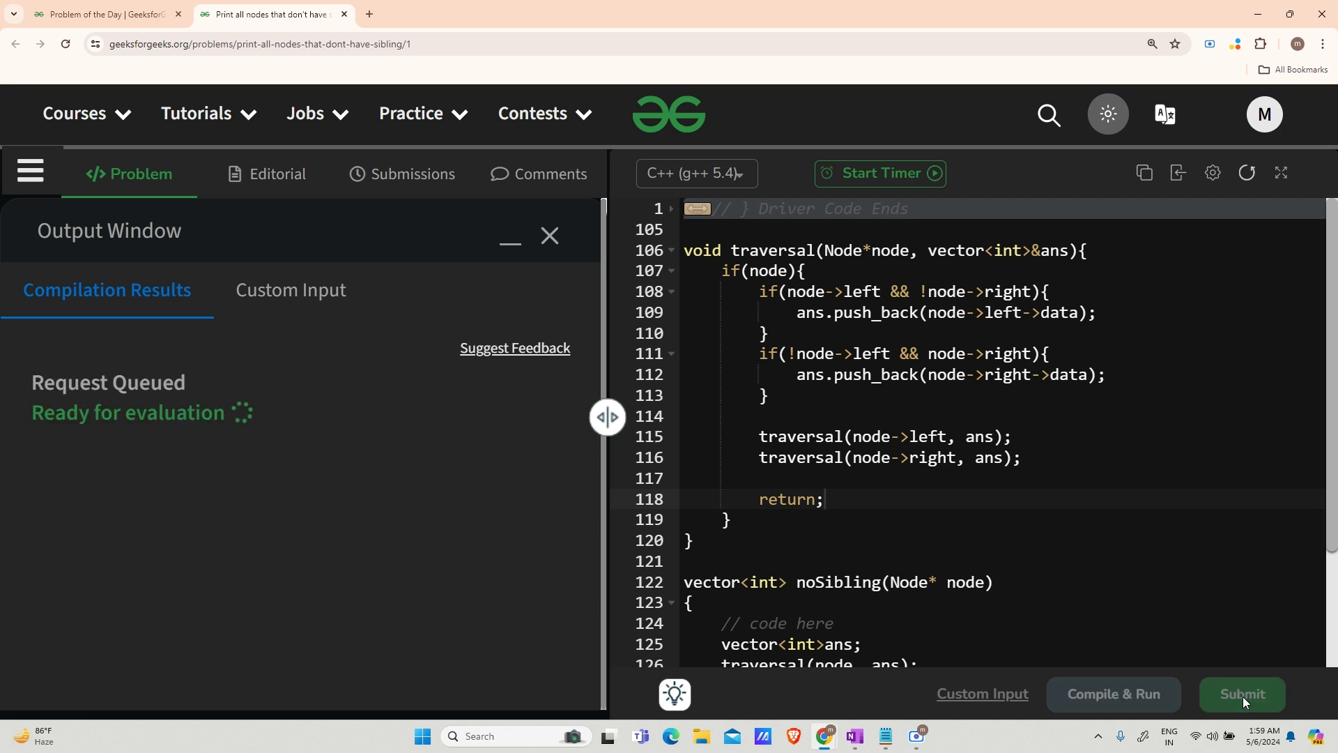